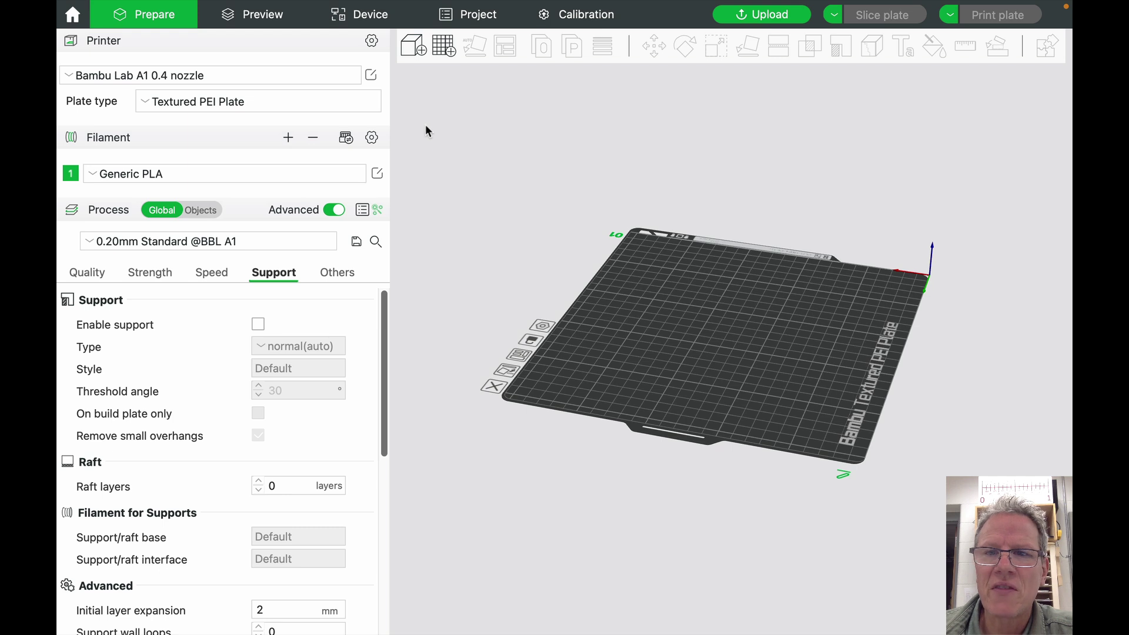
Choose the Bambu Lab A1 0.4 nozzle printer preset and import wow.stl from the Downloads folder.
click(268, 77)
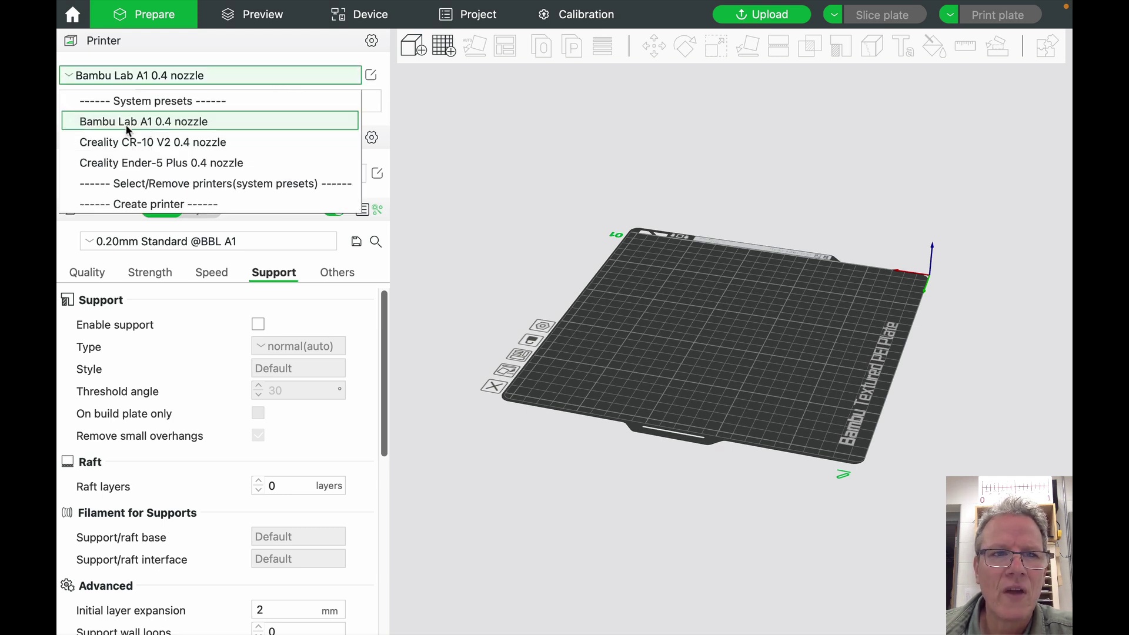
click(191, 122)
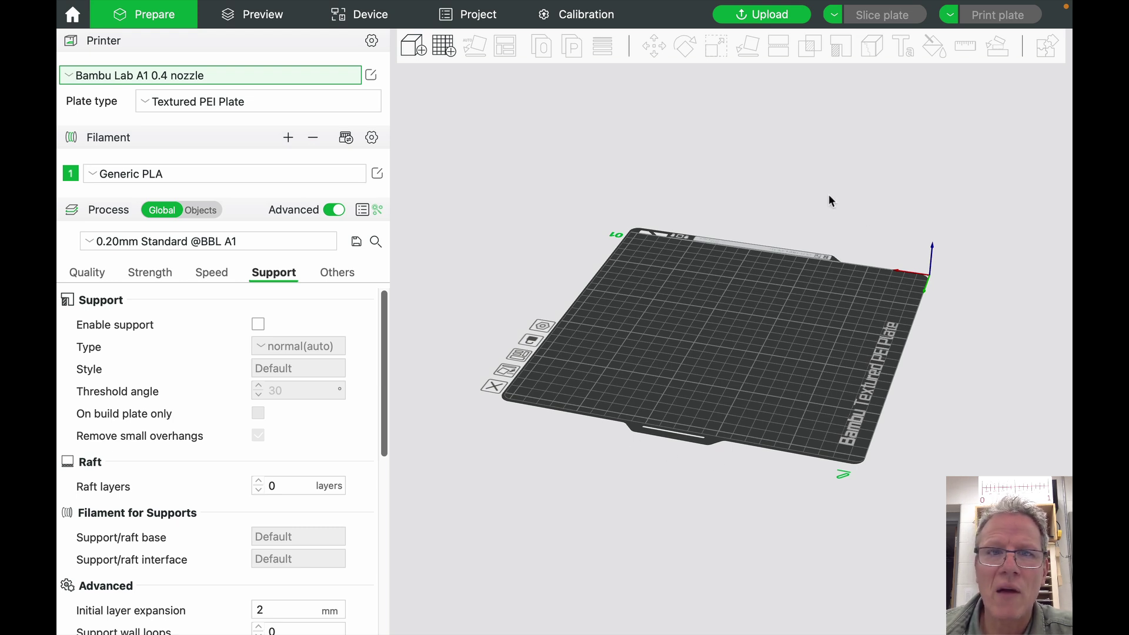
click(415, 43)
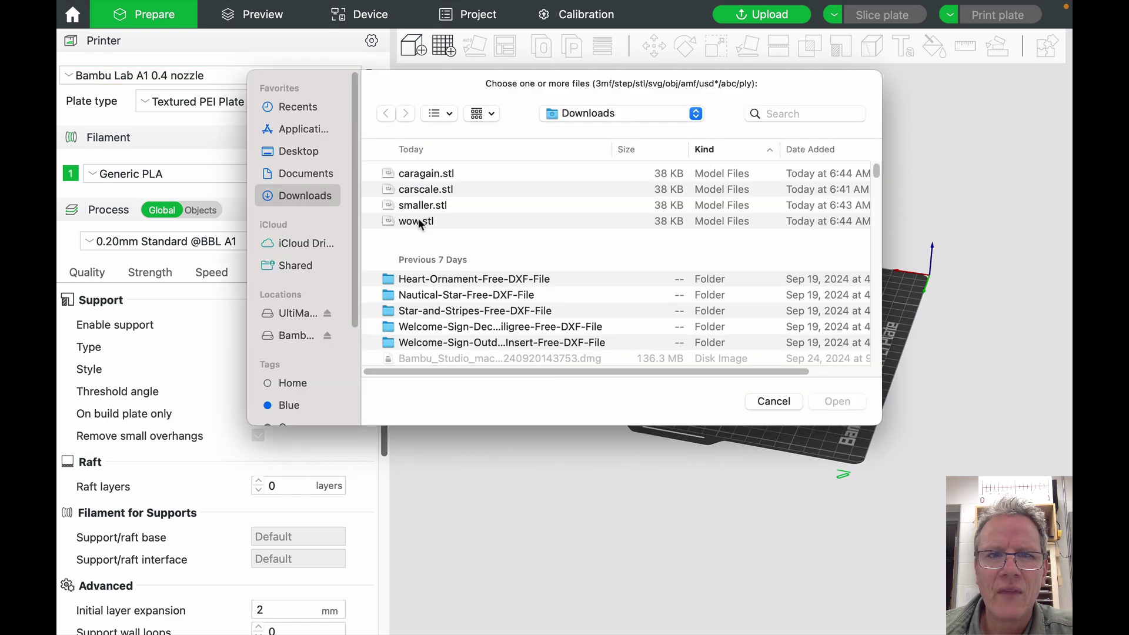
double_click(421, 220)
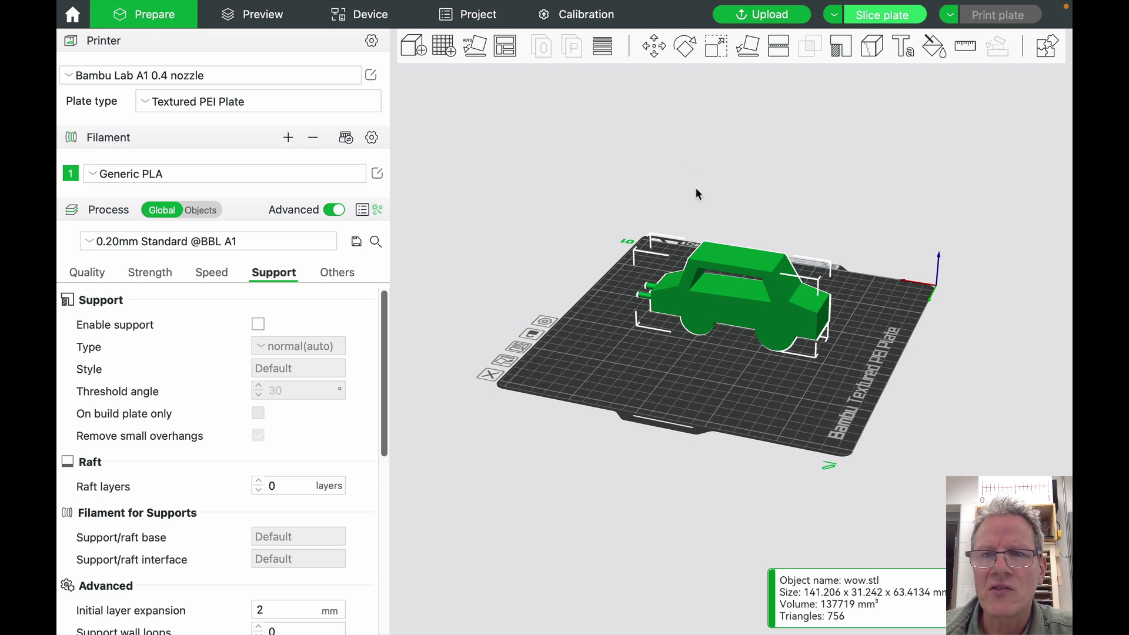
Move the car along the Y axis to a position of about 193.5 mm.
click(652, 51)
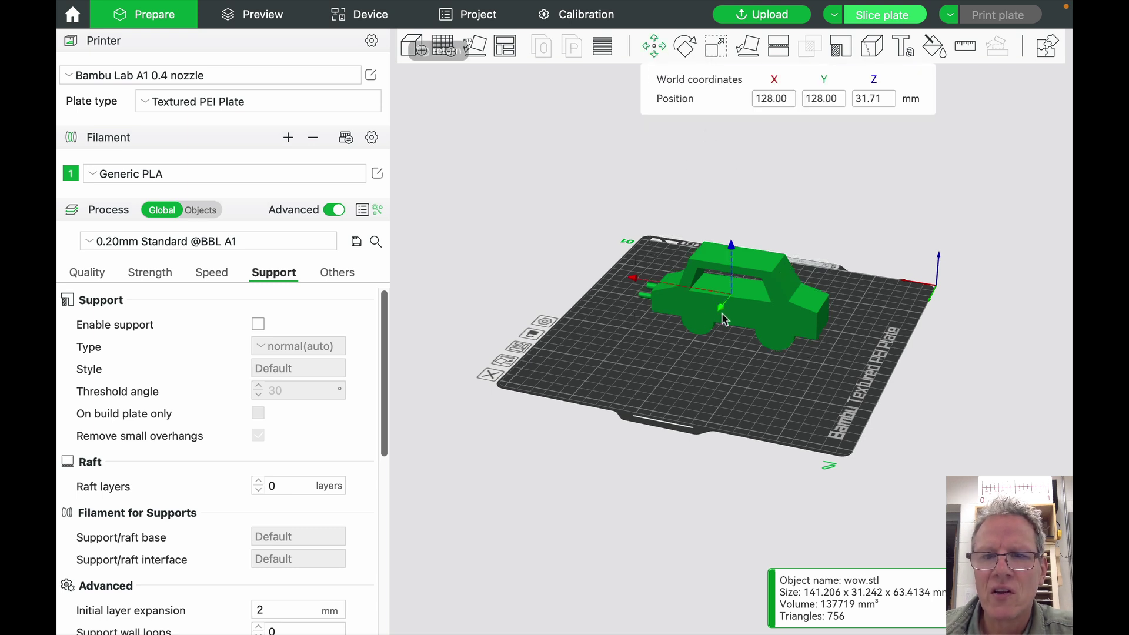
drag(721, 313, 667, 393)
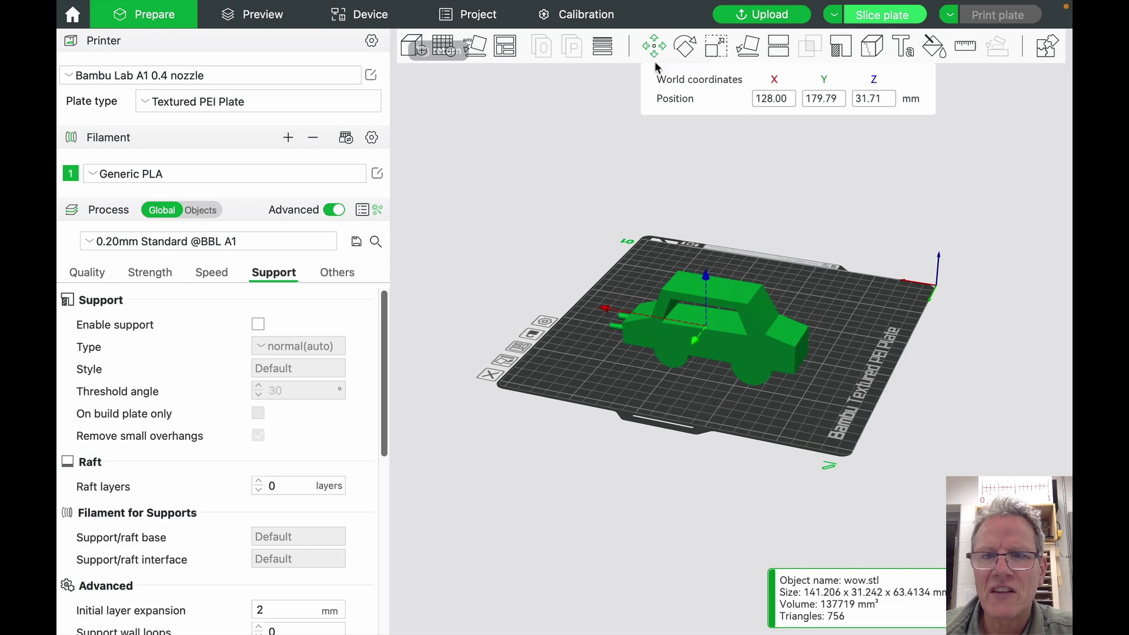
drag(695, 341, 669, 363)
mouse_move(598, 318)
mouse_down()
mouse_move(611, 323)
mouse_move(592, 306)
mouse_move(594, 317)
mouse_up()
drag(653, 148, 652, 151)
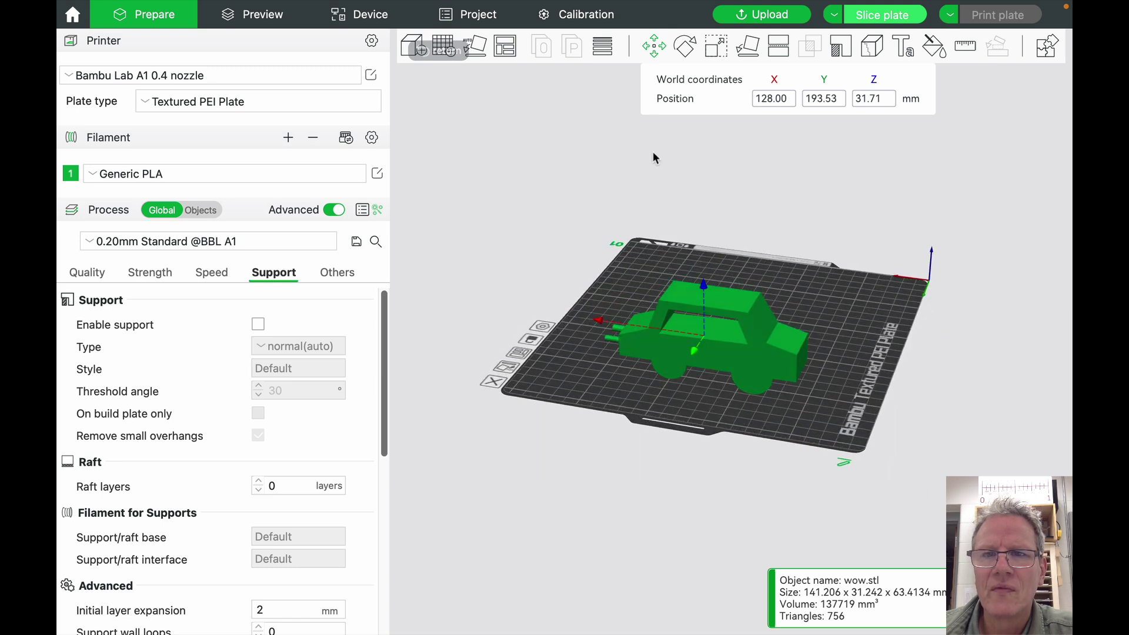
Try to rotate the car on the build plate with the Rotate tool.
click(687, 46)
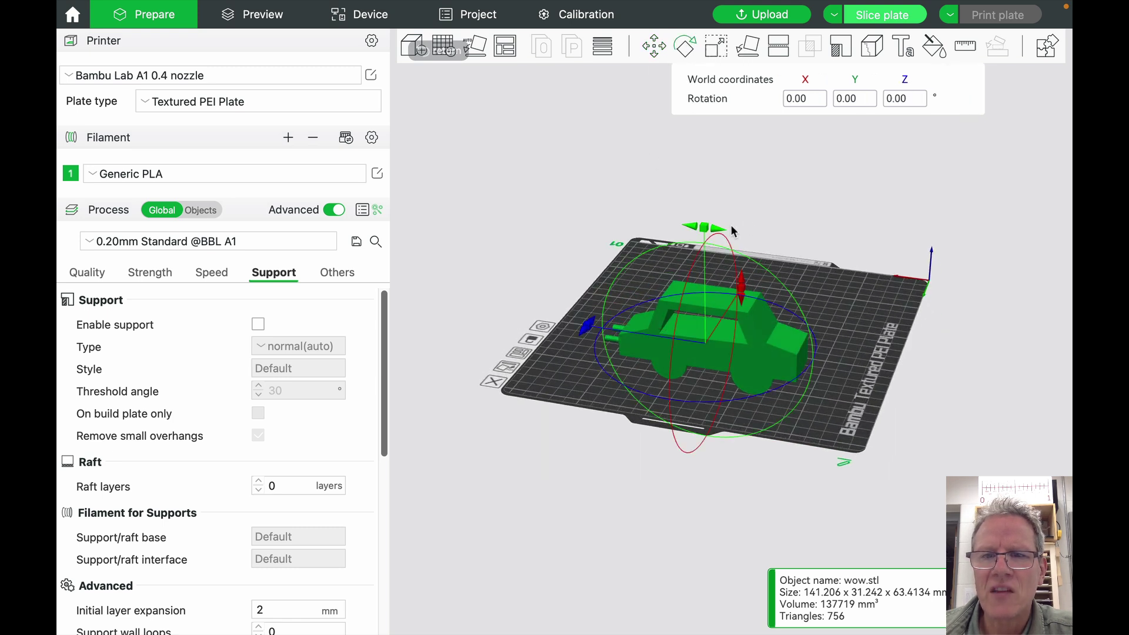
drag(773, 277, 732, 223)
drag(730, 218, 725, 218)
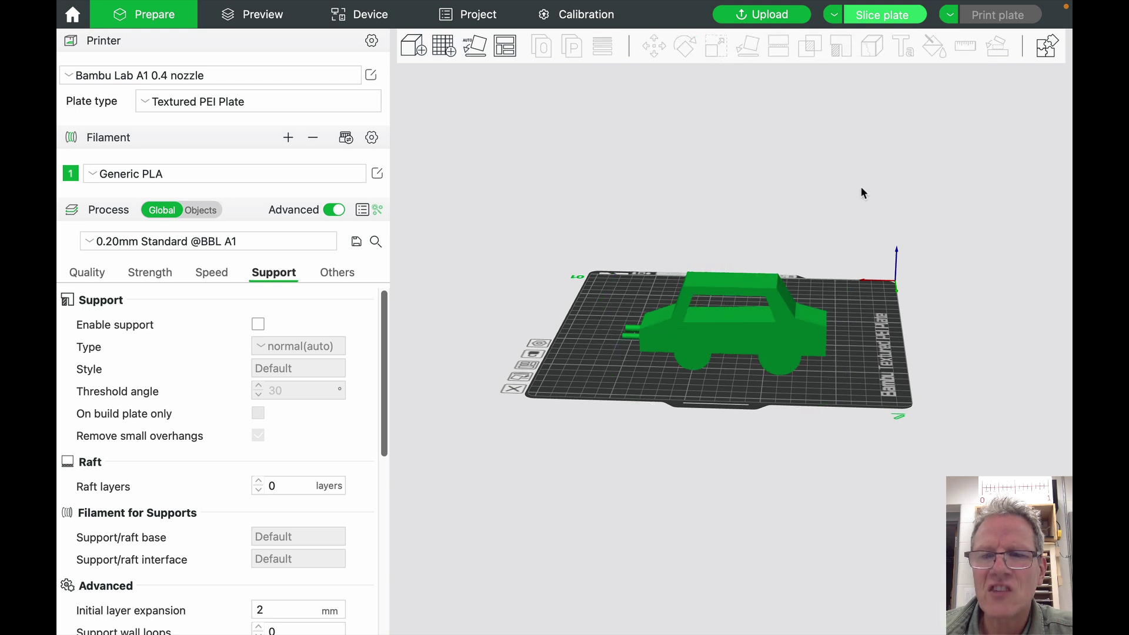
Scale the car down uniformly to about 110.5 x 24.5 x 49.6 mm.
click(771, 335)
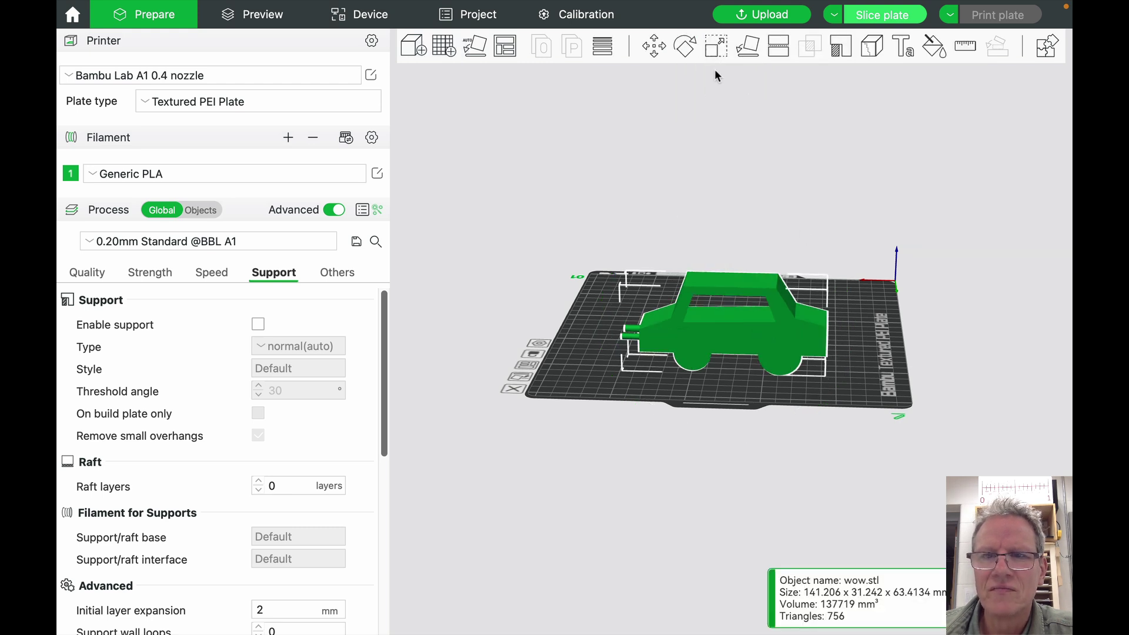
click(715, 46)
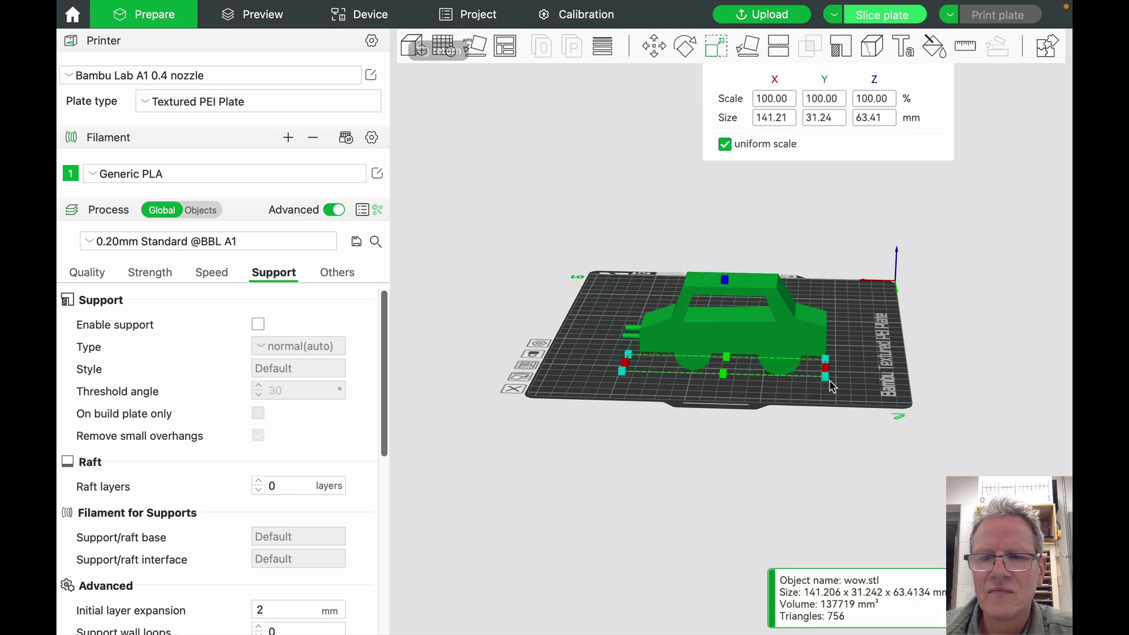
drag(831, 394, 787, 415)
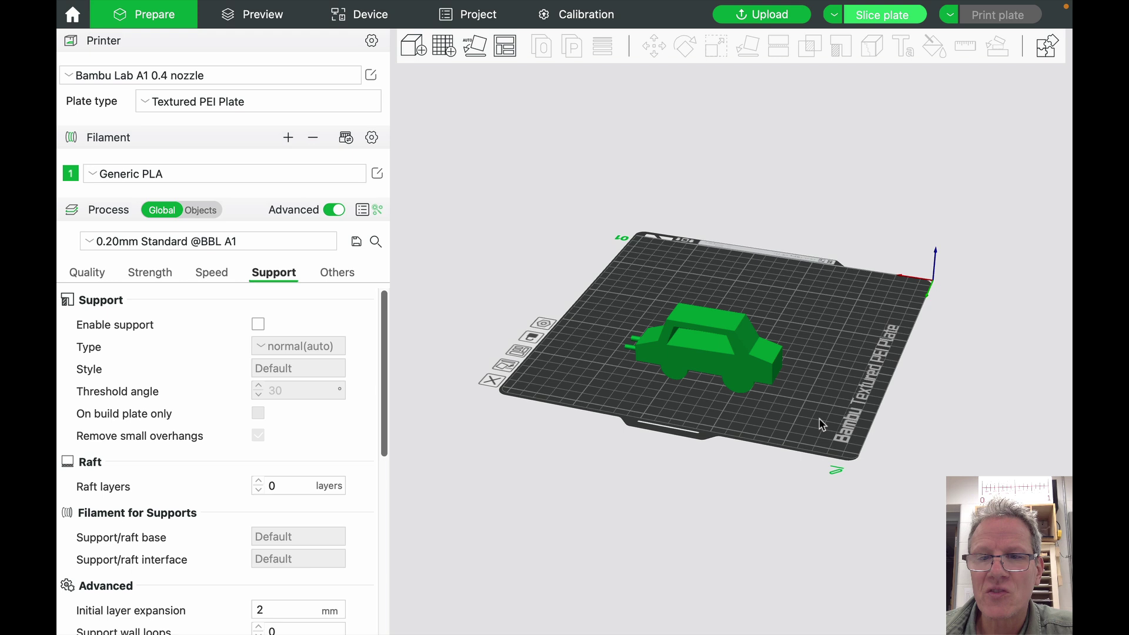
click(745, 374)
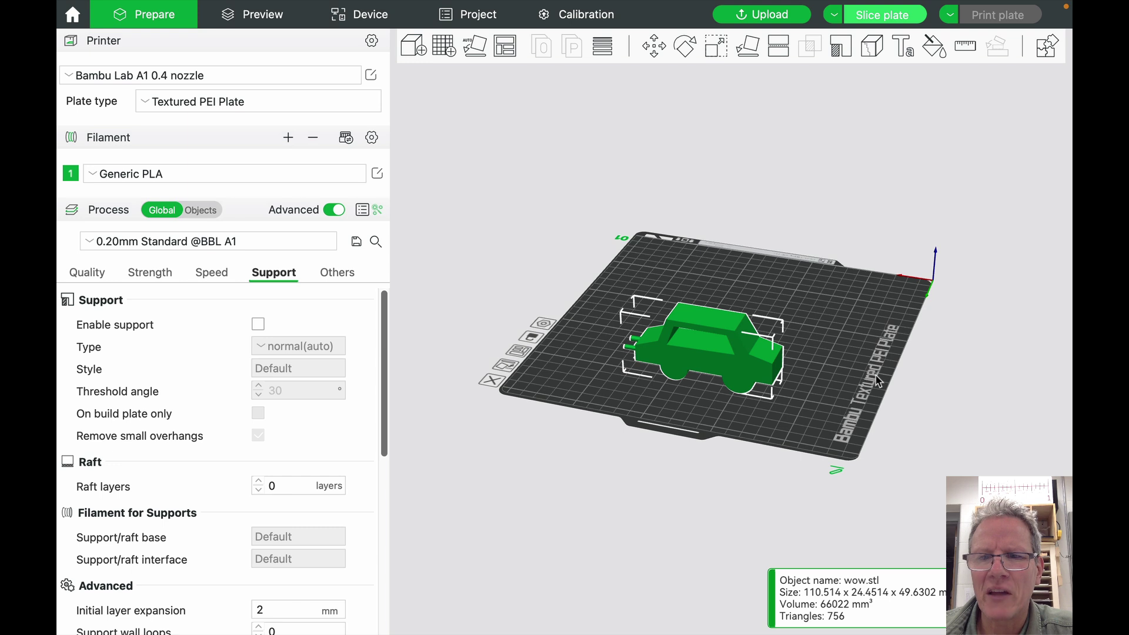
click(935, 390)
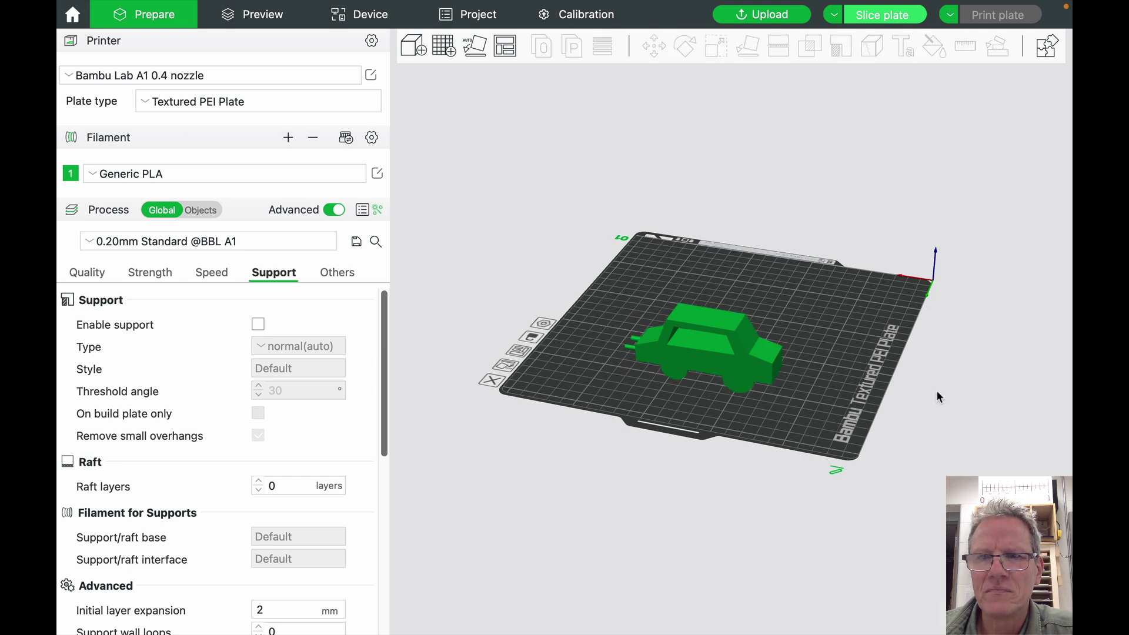
Reorient the car by laying it on different faces, trying its side and flat end before standing it on its wheels.
click(739, 367)
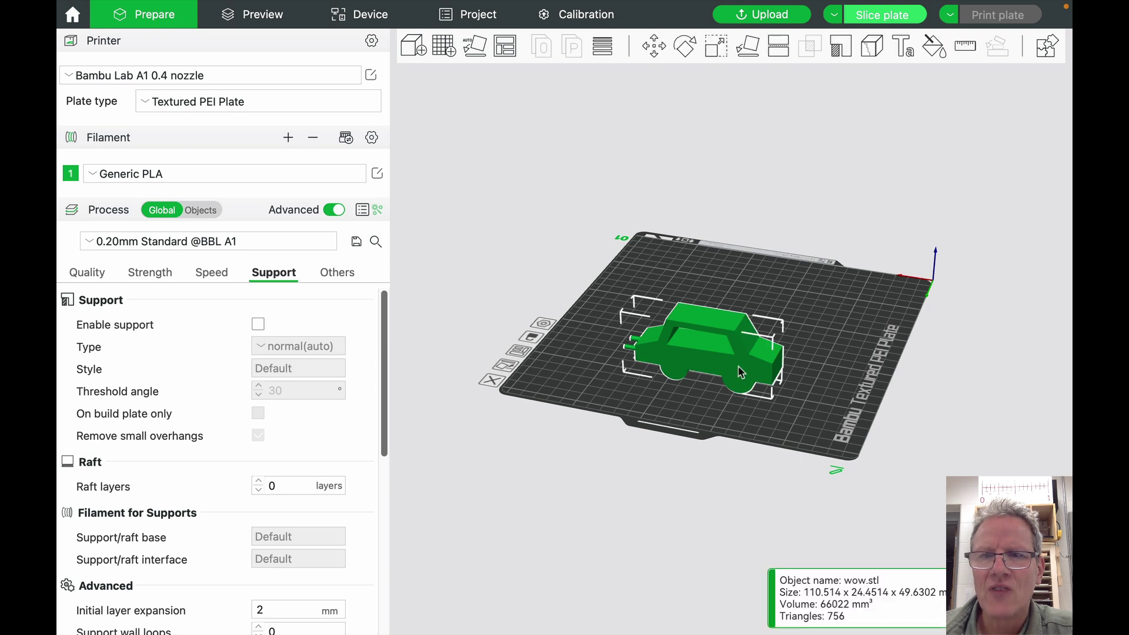
click(751, 49)
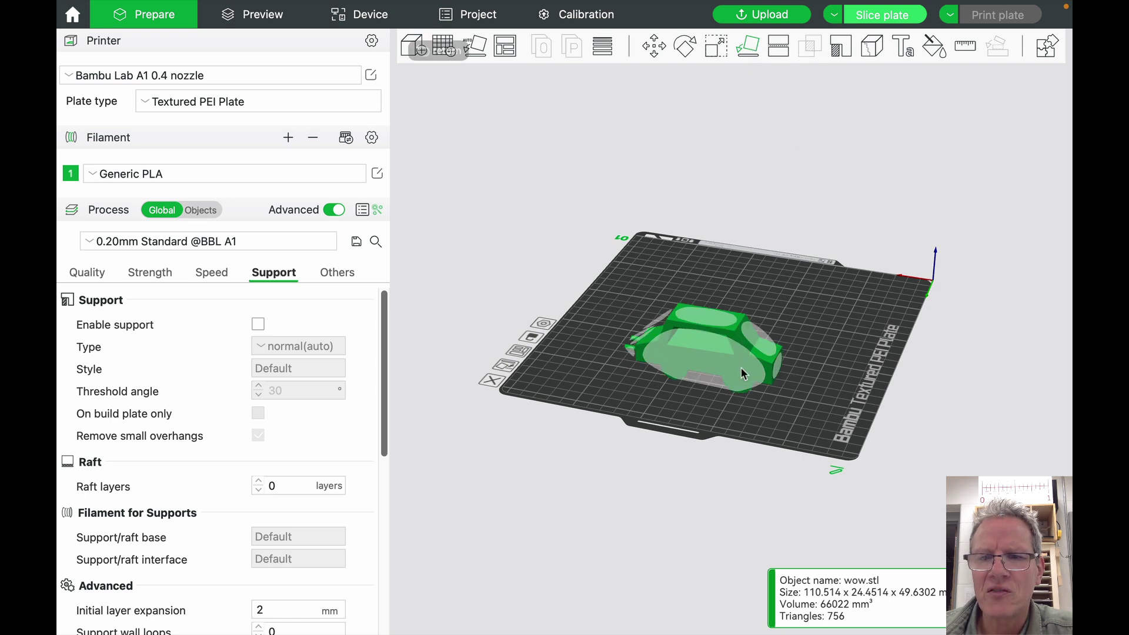
click(709, 359)
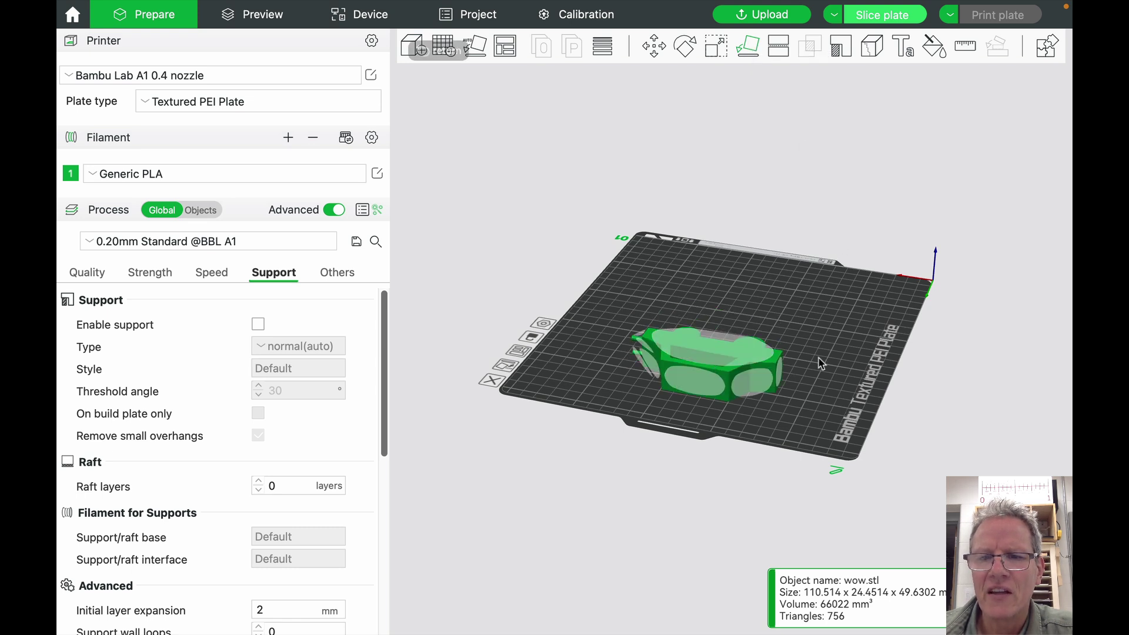
click(781, 373)
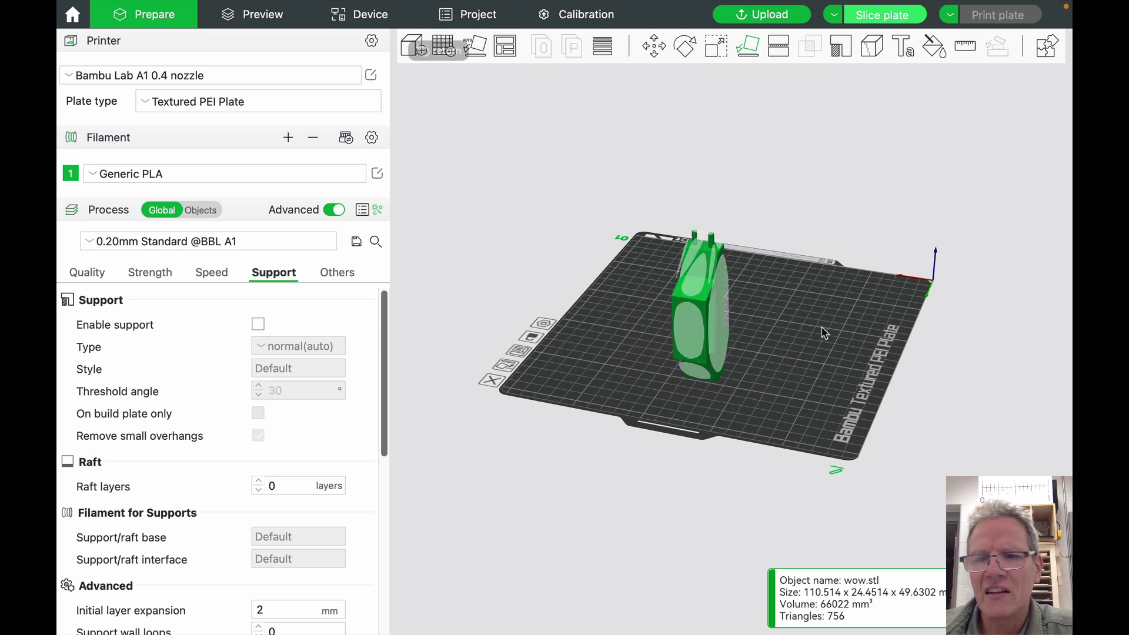
click(695, 352)
click(720, 347)
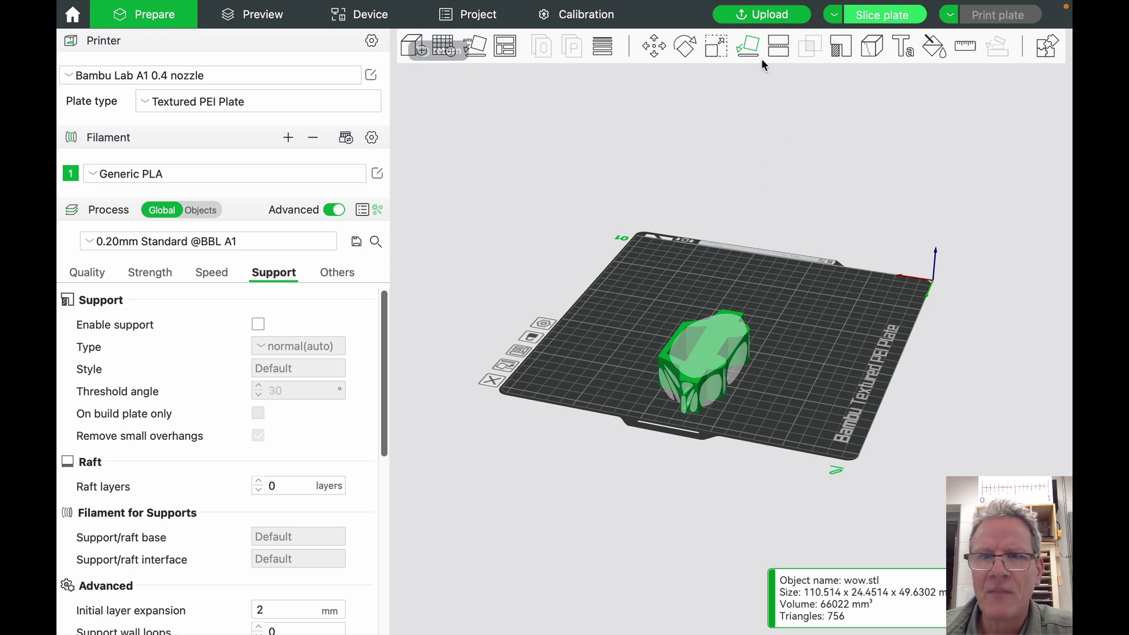
click(736, 361)
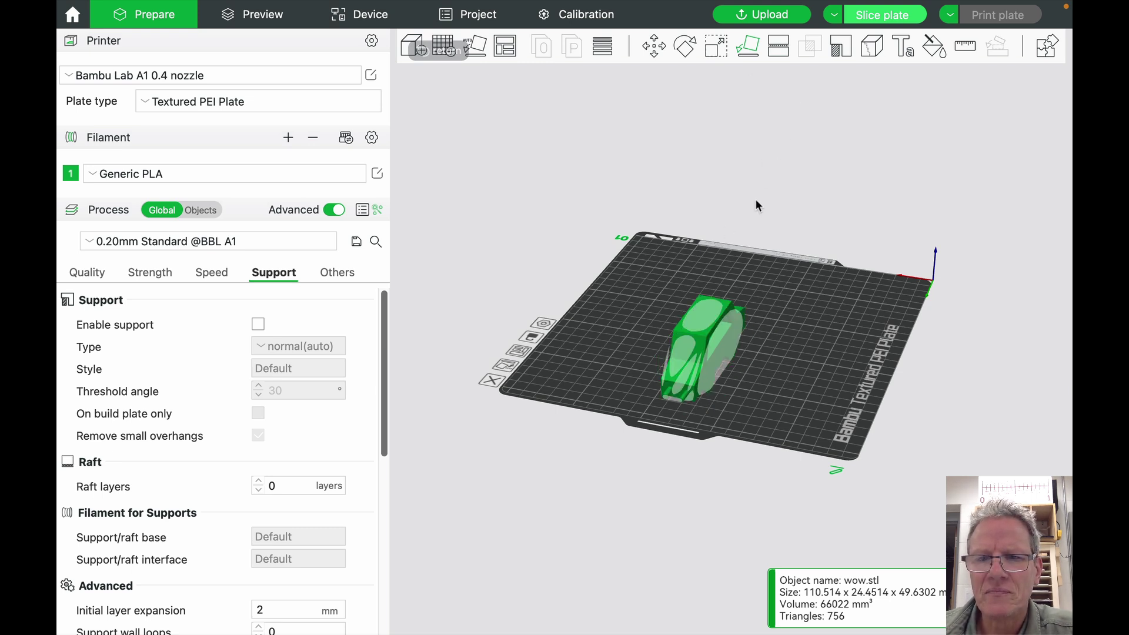
Slice the plate with the car and dismiss the floating-regions warning.
drag(810, 63, 792, 171)
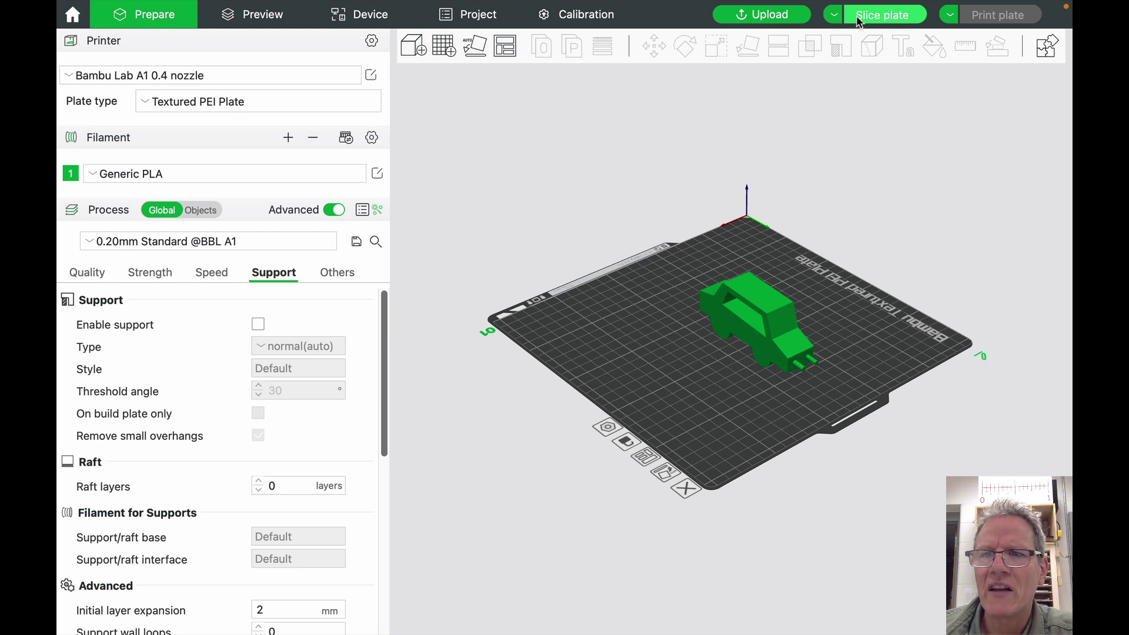
click(878, 15)
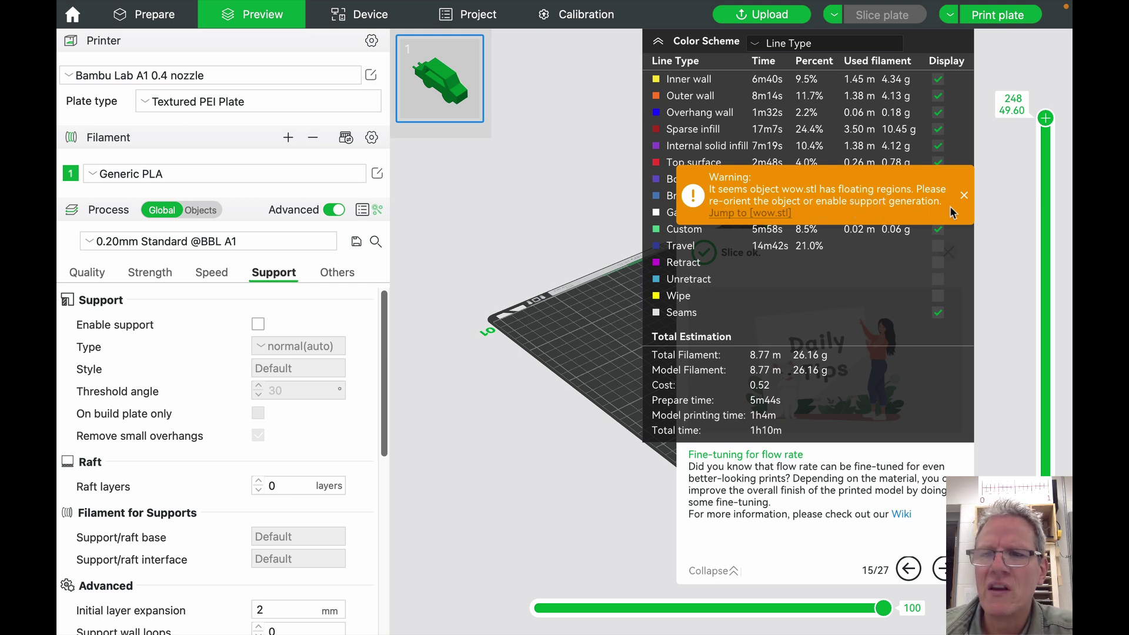
click(964, 195)
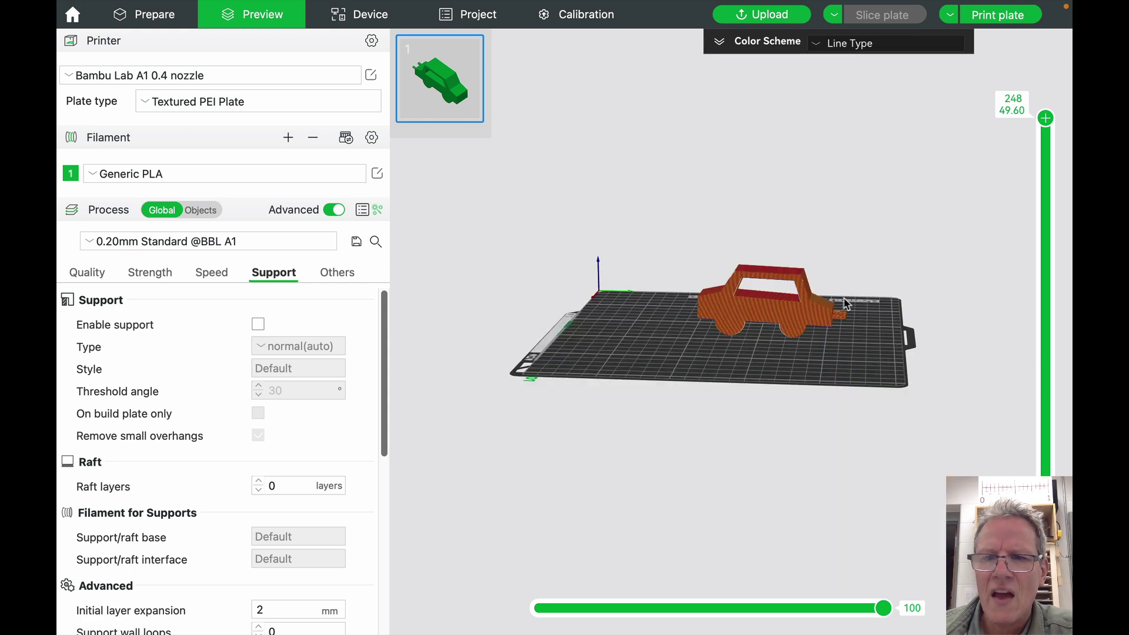
Examine the sliced car up close for overhangs at the wheels, the underside and the top of the window opening.
scroll(843, 303, up, 10)
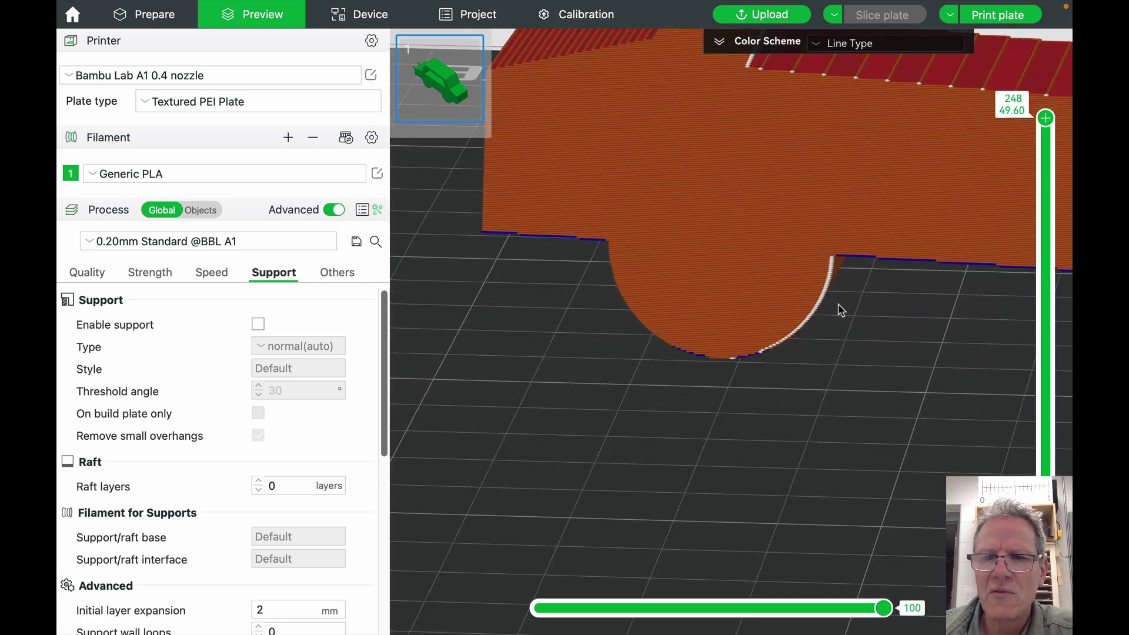
scroll(838, 306, down, 4)
right_drag(839, 304, 752, 347)
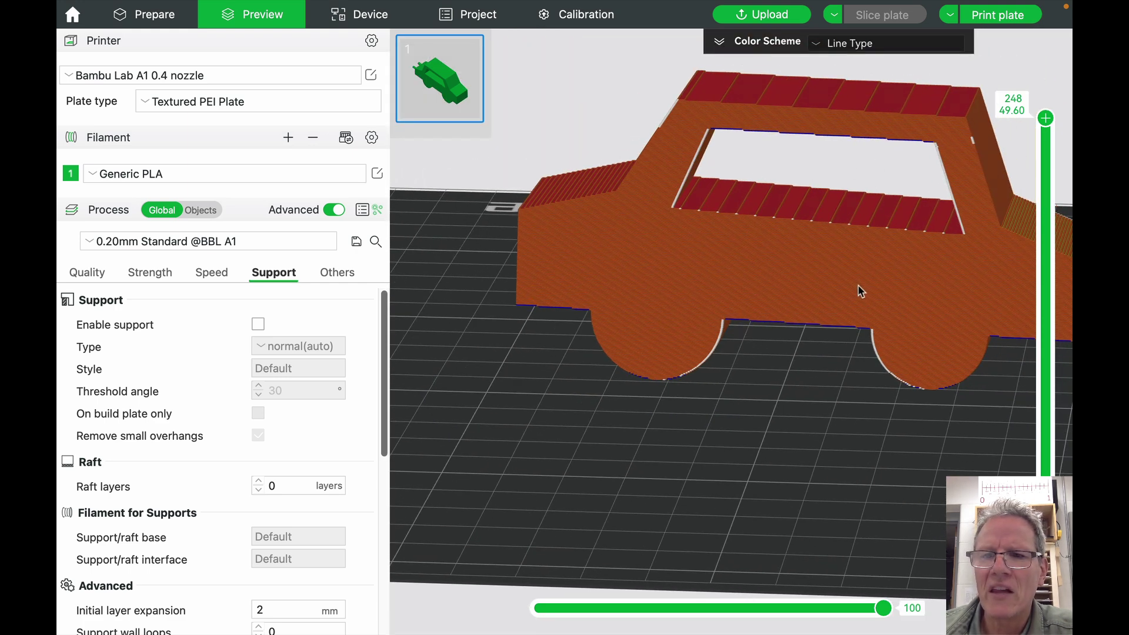
right_drag(858, 286, 796, 293)
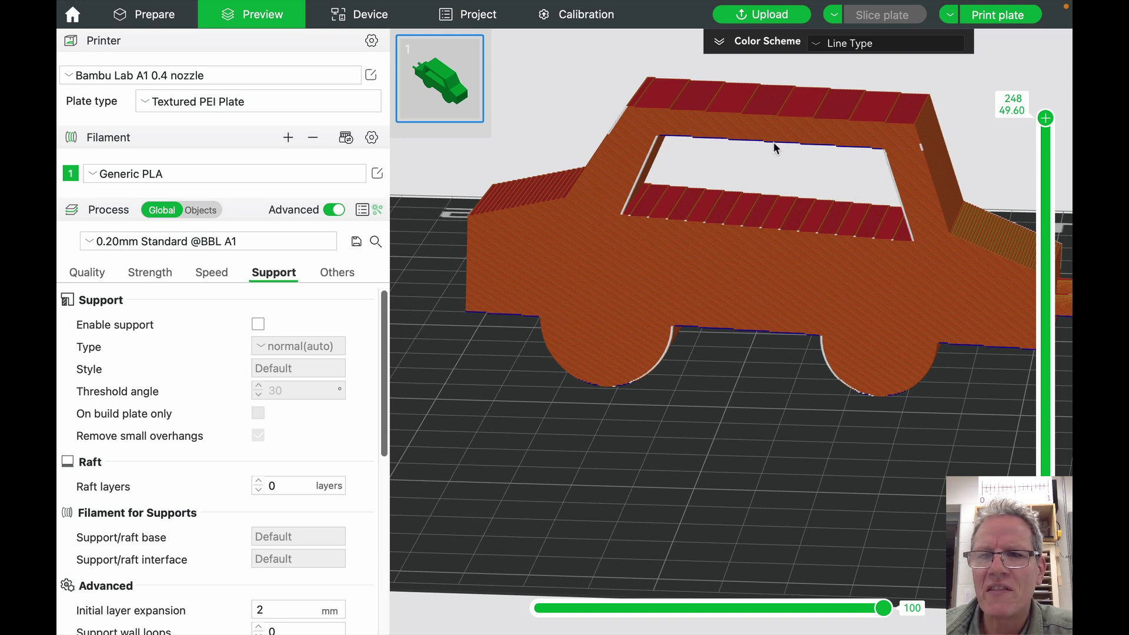
drag(800, 184, 795, 181)
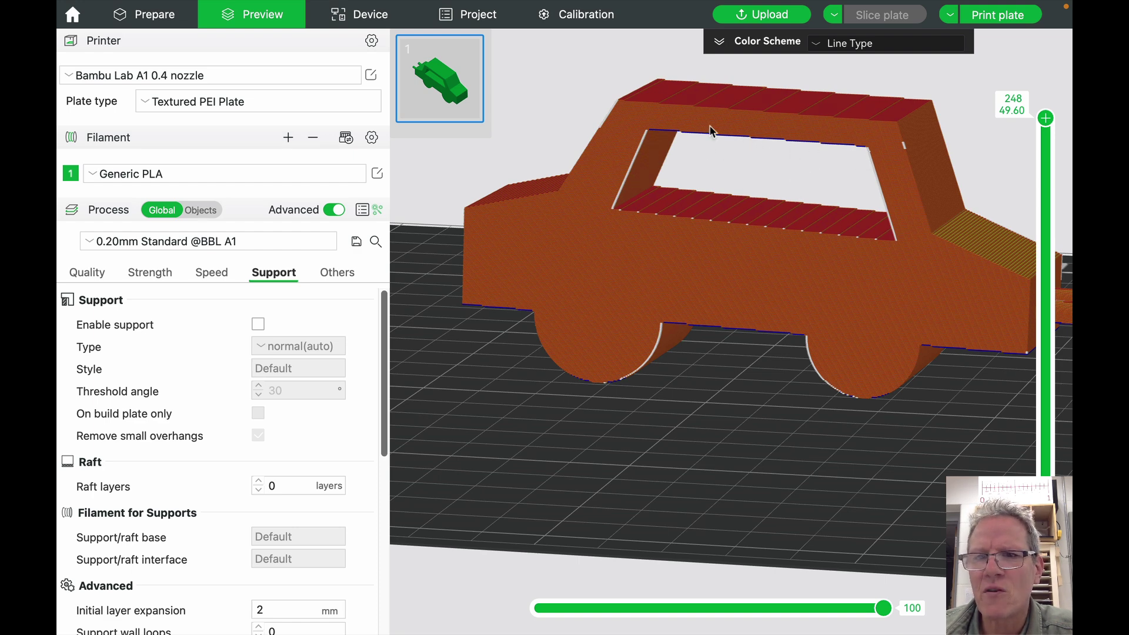
drag(803, 182, 791, 187)
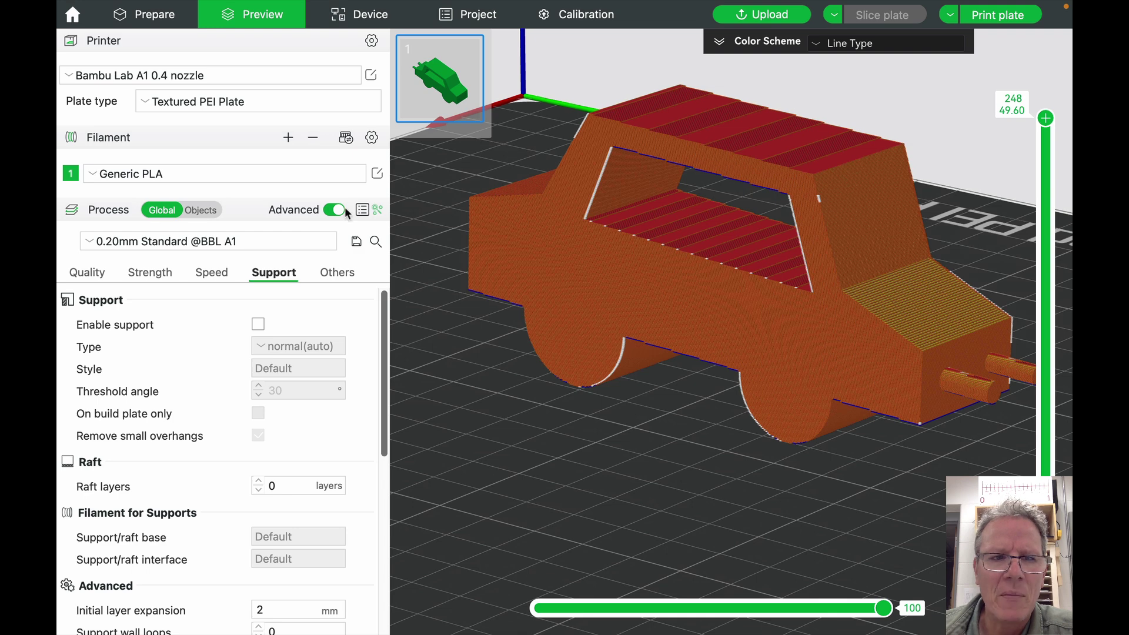
Look through the quality, strength, speed and support settings, and turn off the advanced process options.
click(86, 273)
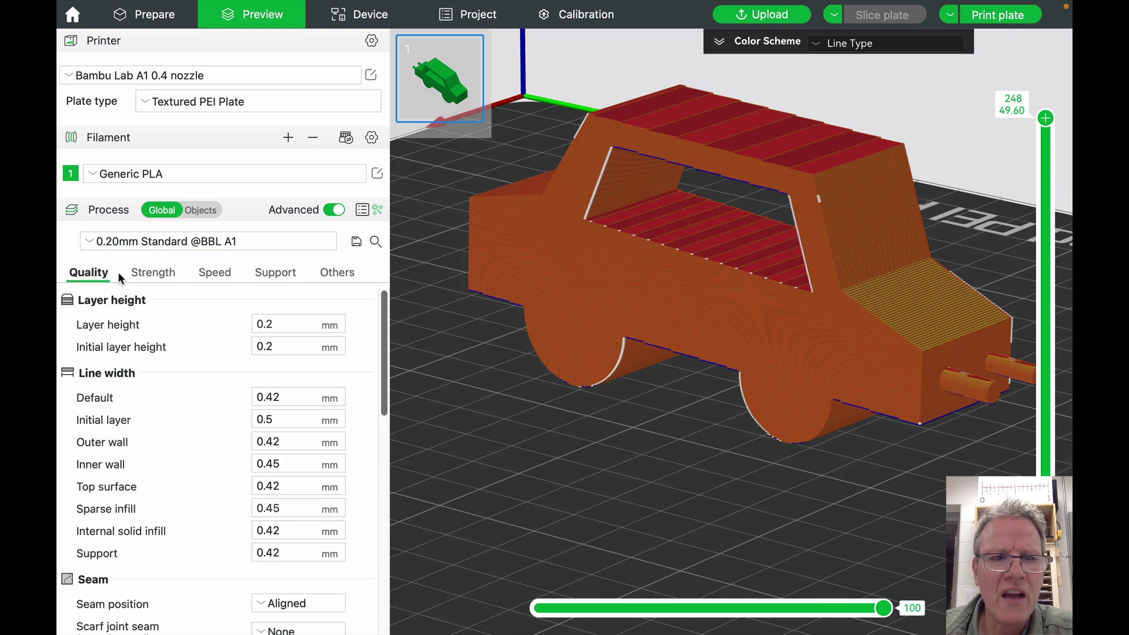
click(141, 273)
click(219, 273)
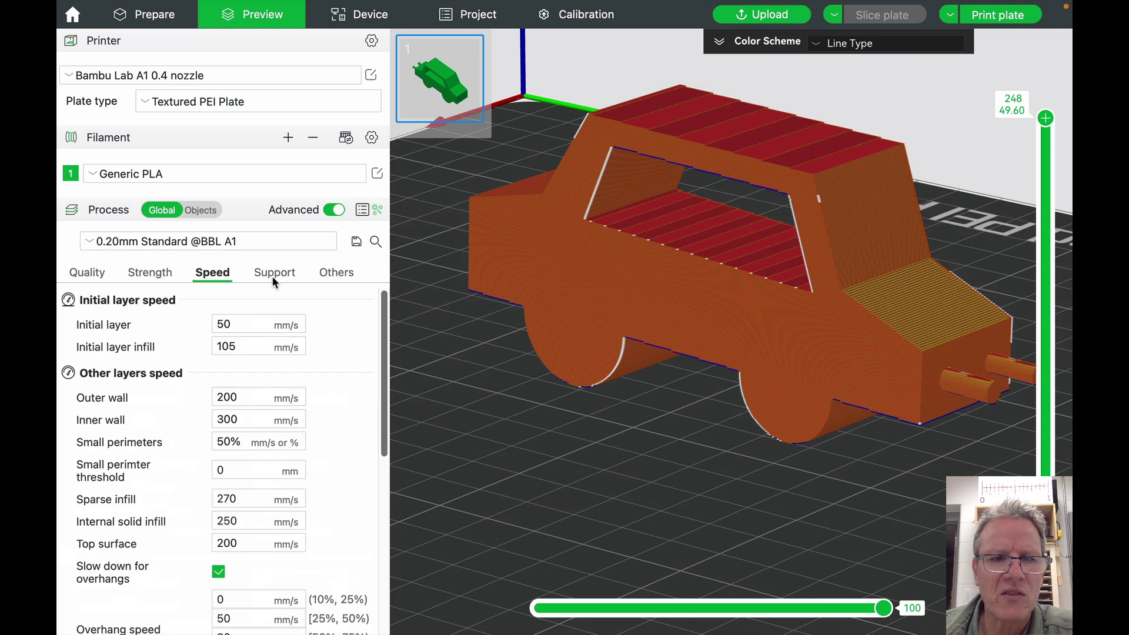
click(273, 274)
click(328, 211)
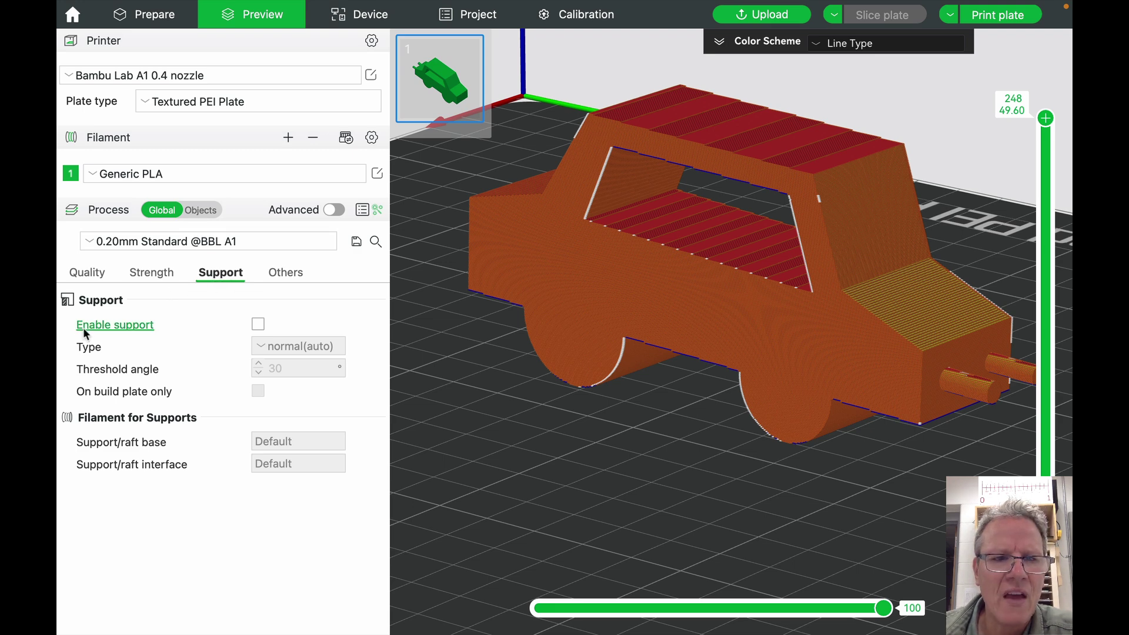
Enable support, keep its type at normal(auto), and slice the plate again.
click(259, 324)
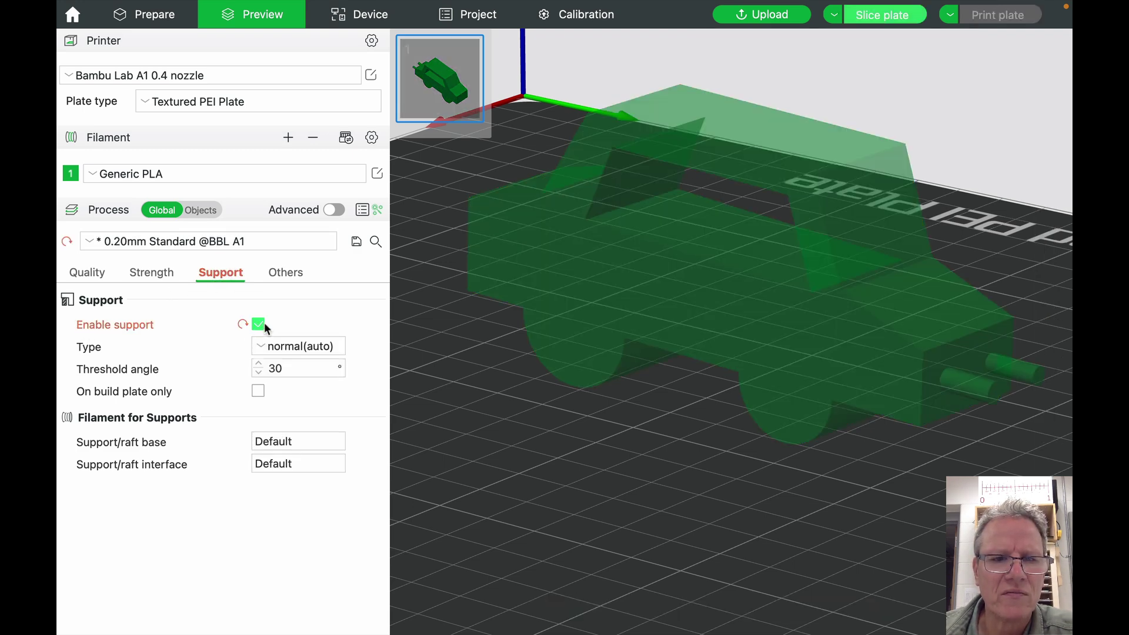
click(284, 348)
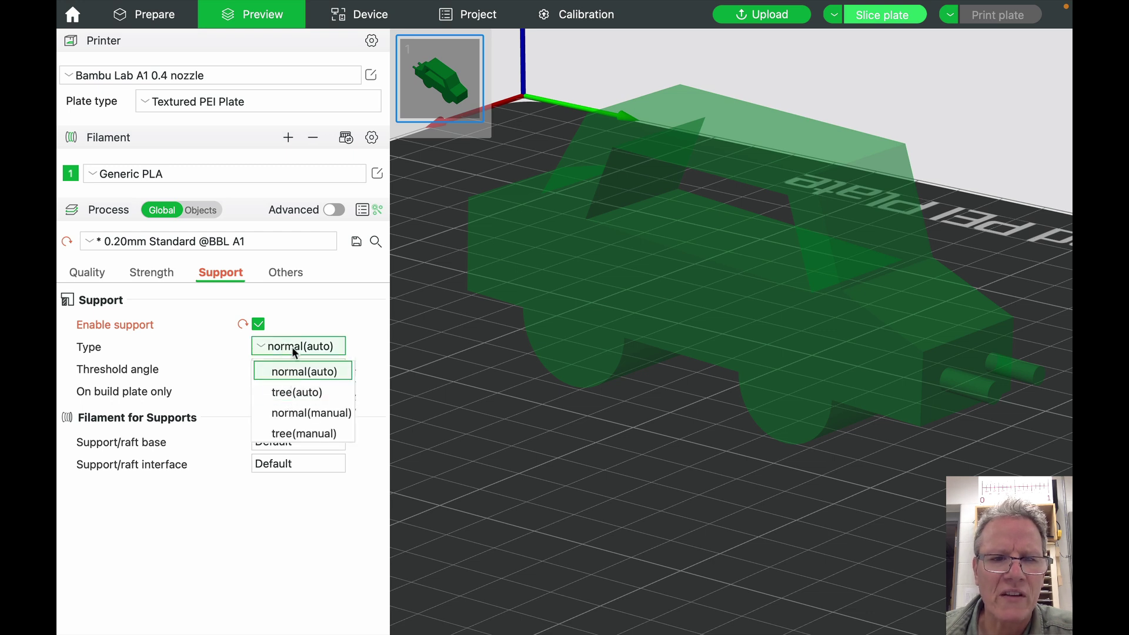
click(291, 347)
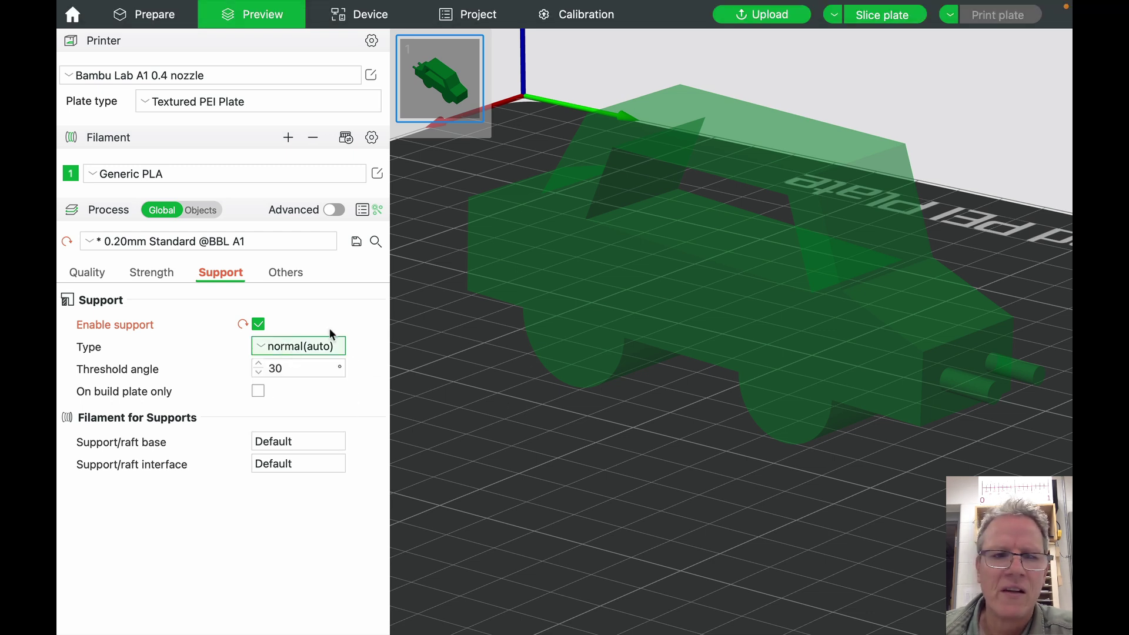
click(875, 14)
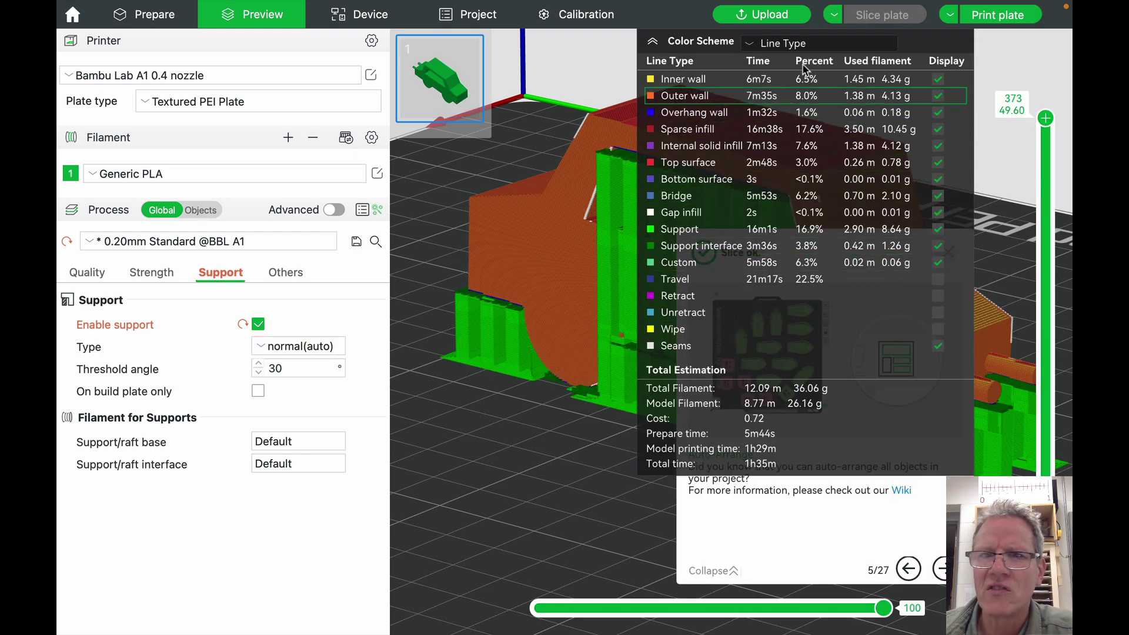
Change the support type to tree(auto) and slice the plate again.
click(654, 42)
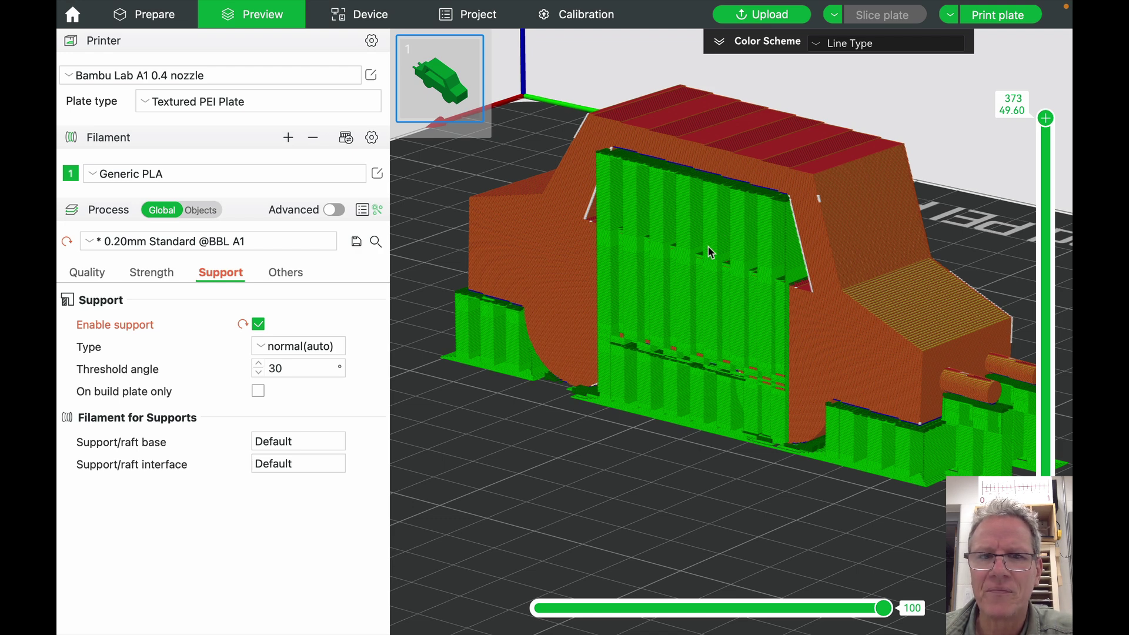
click(265, 348)
click(297, 392)
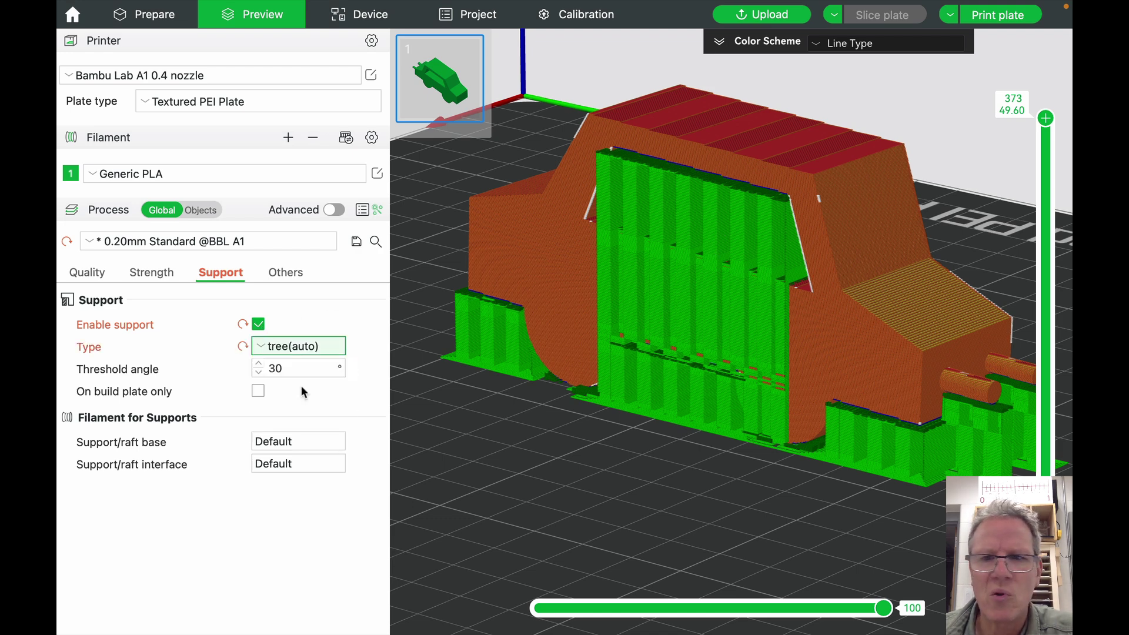
click(904, 16)
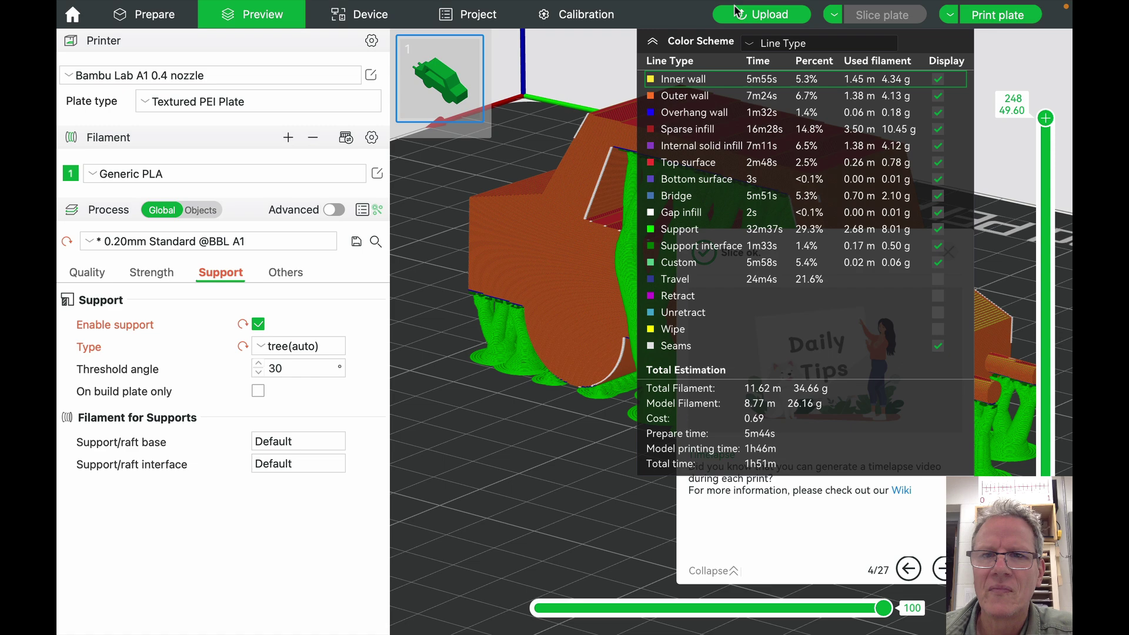
Examine the tree supports in the window opening and under the car, and review the available support types.
click(653, 42)
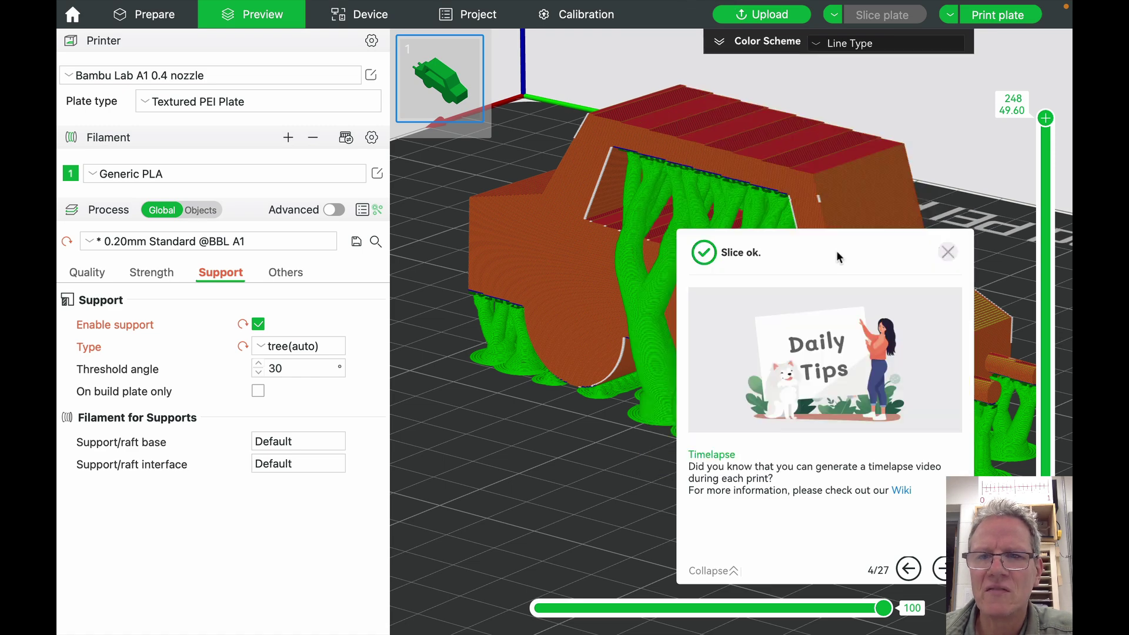
drag(836, 251, 746, 335)
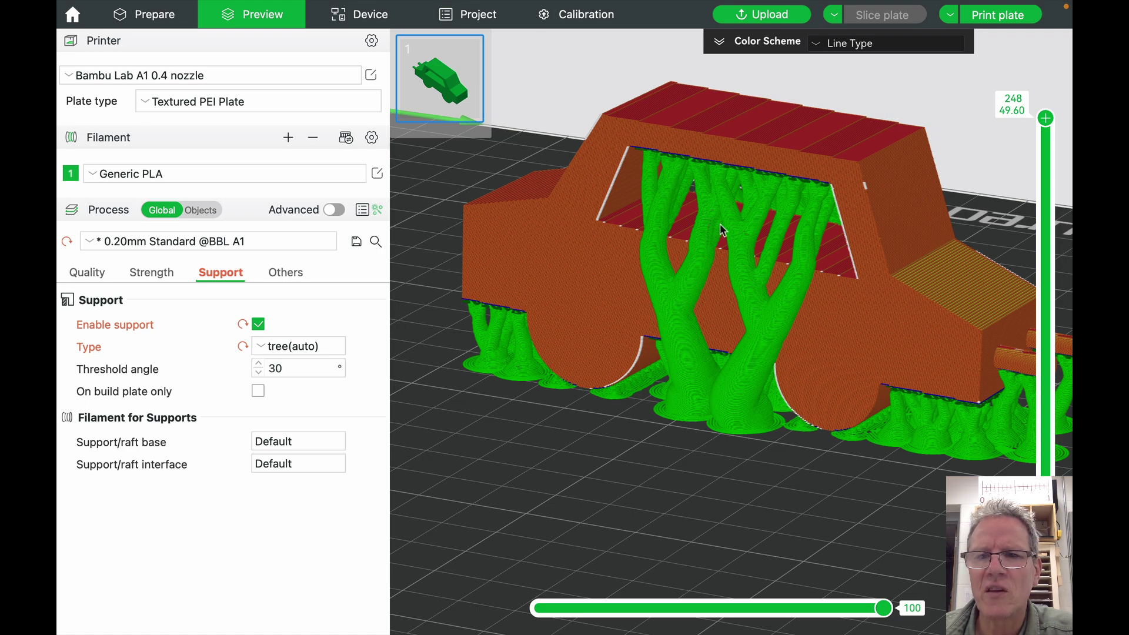
mouse_move(747, 389)
mouse_down()
mouse_move(733, 388)
mouse_move(764, 385)
mouse_move(740, 390)
mouse_up()
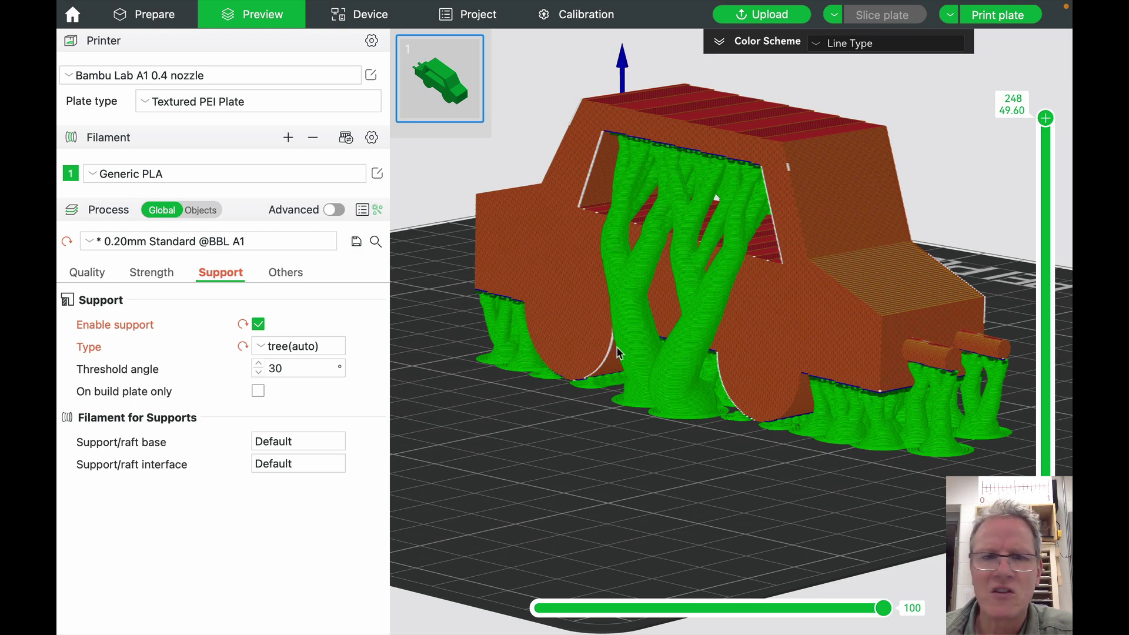
click(296, 349)
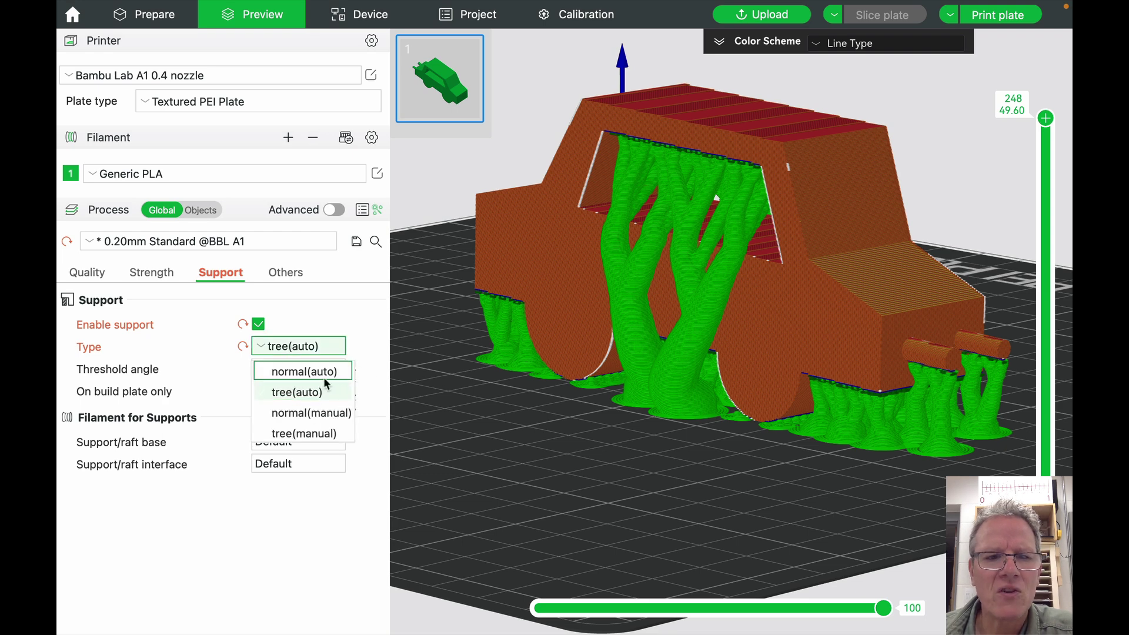
click(445, 402)
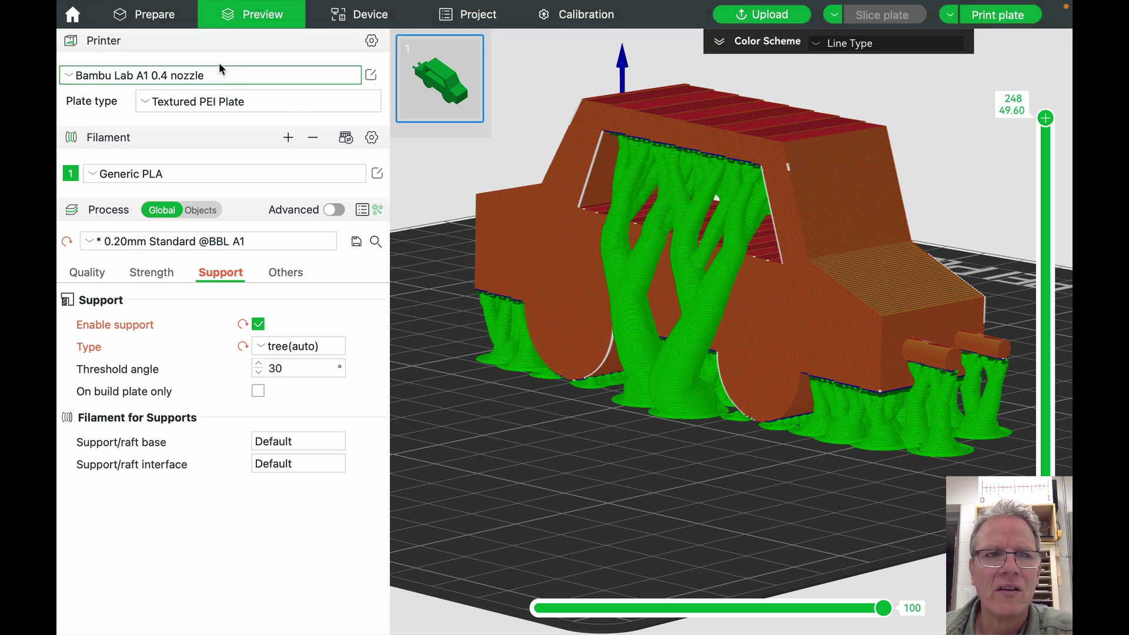
Lay the car flat on its side face with Lay on Face and set the support type to normal(auto).
click(149, 18)
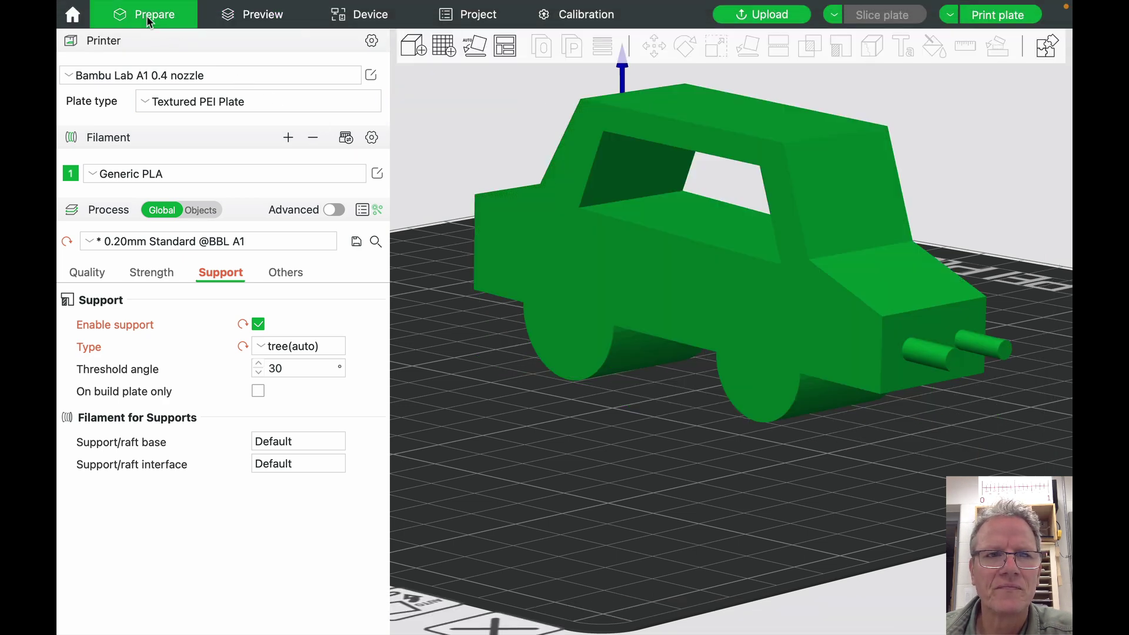
click(728, 319)
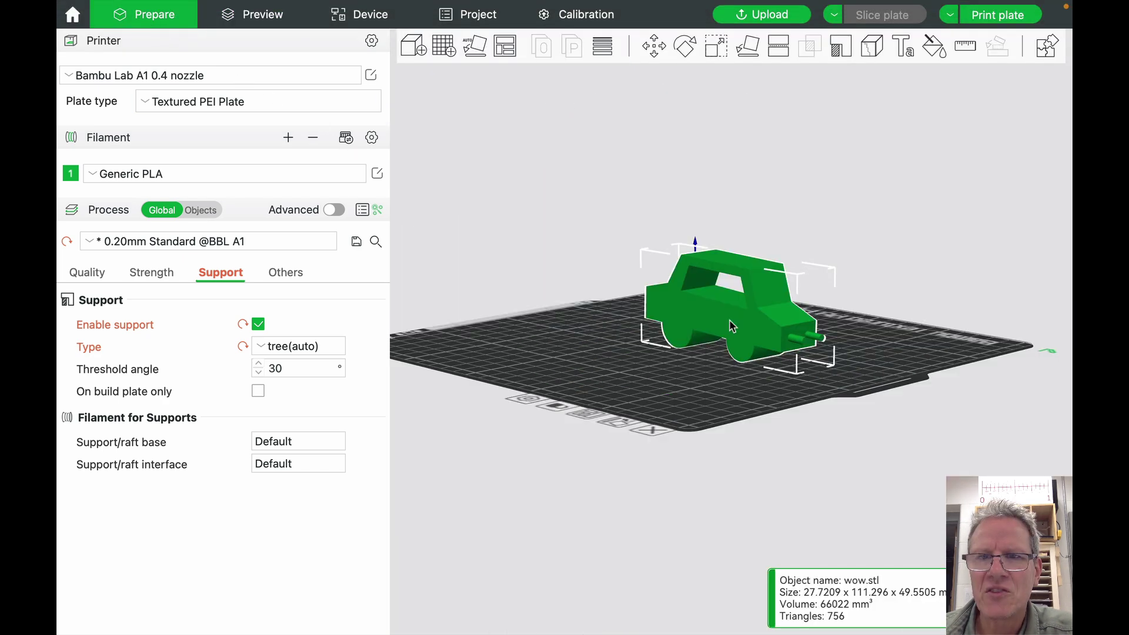
click(757, 47)
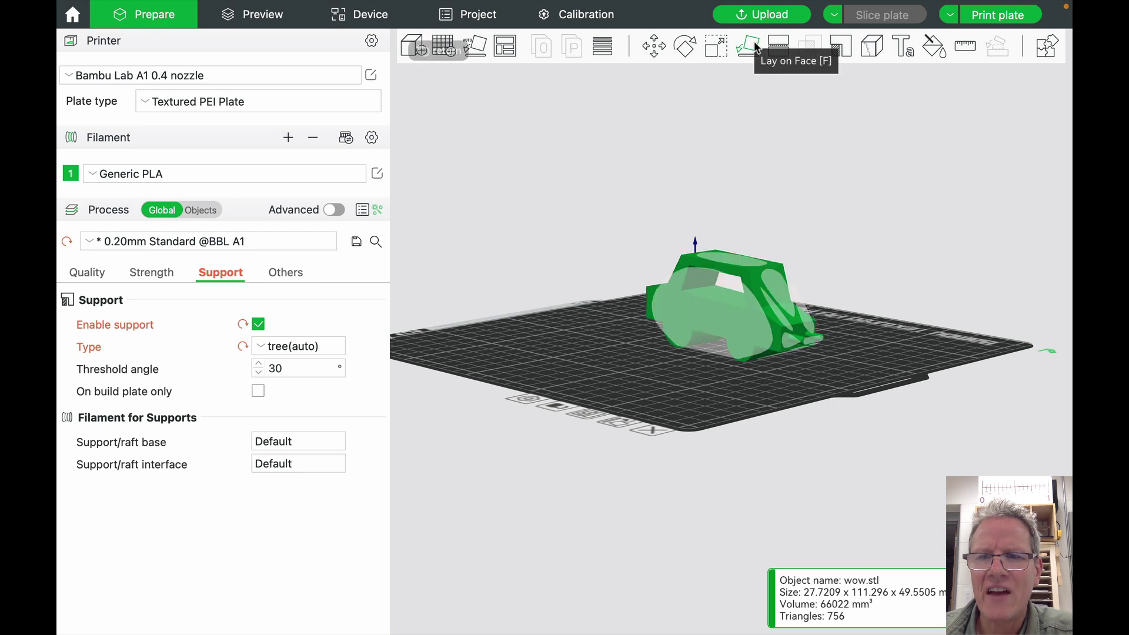
click(707, 315)
click(864, 251)
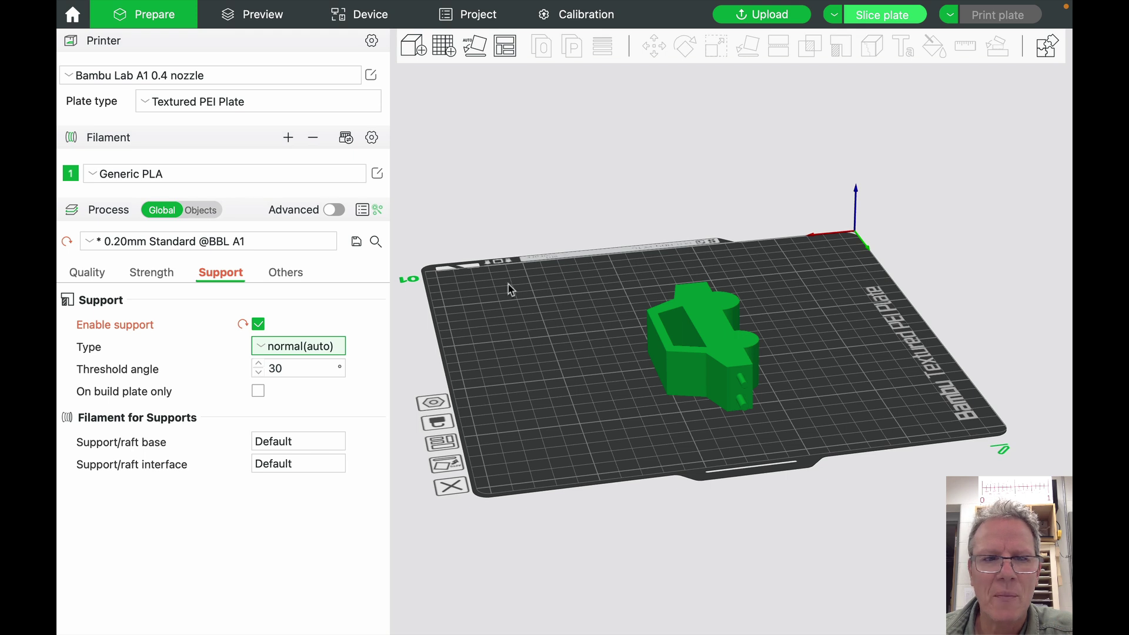
Turn off support, slice the plate with the car on its side, and inspect the pegs protruding from its front.
click(258, 324)
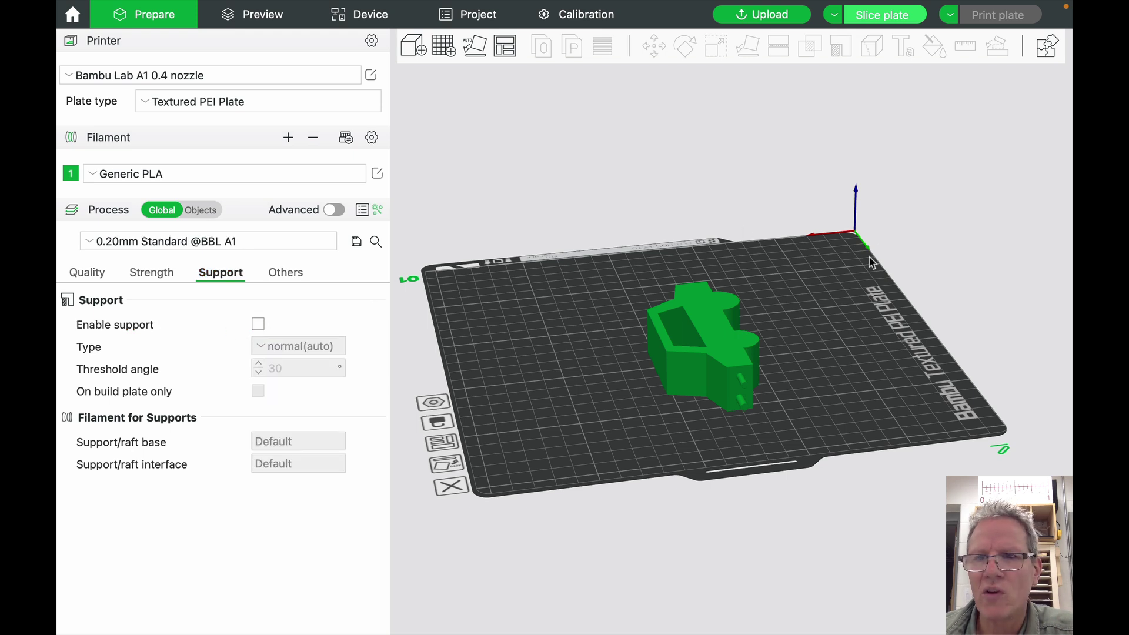
click(899, 21)
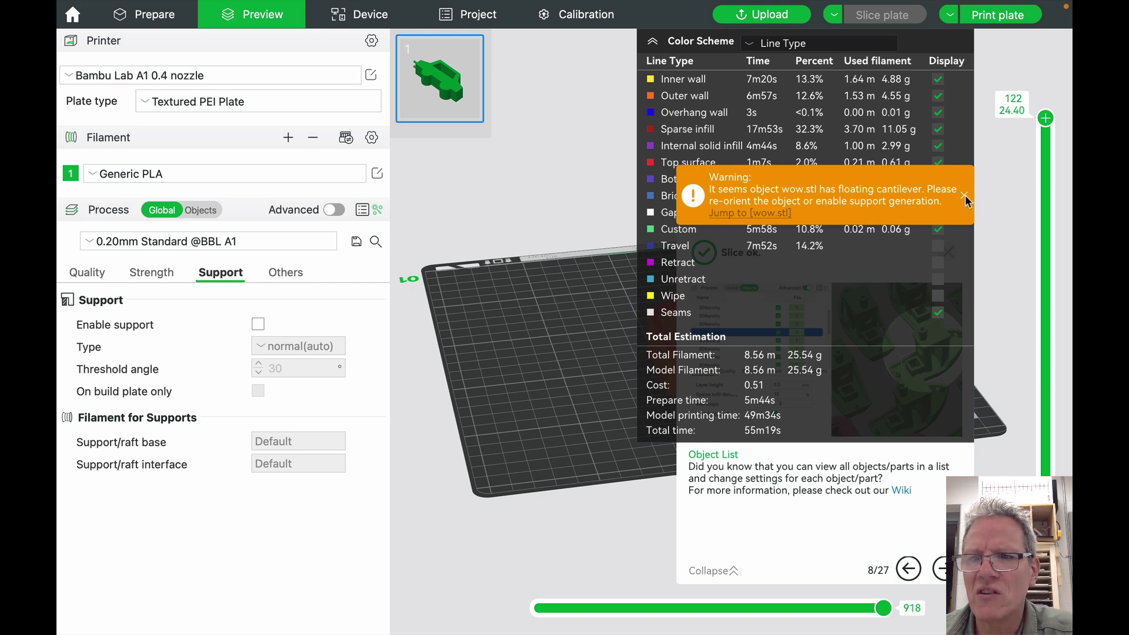
drag(756, 405, 695, 388)
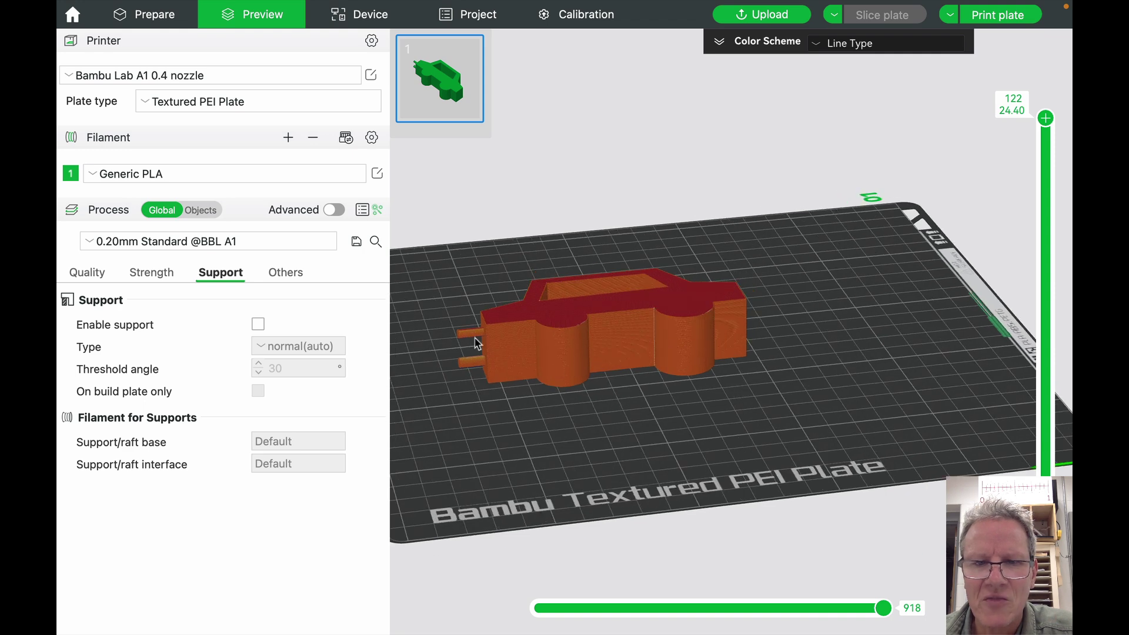
Enable support with the type kept at normal(auto) and slice the plate again.
click(258, 327)
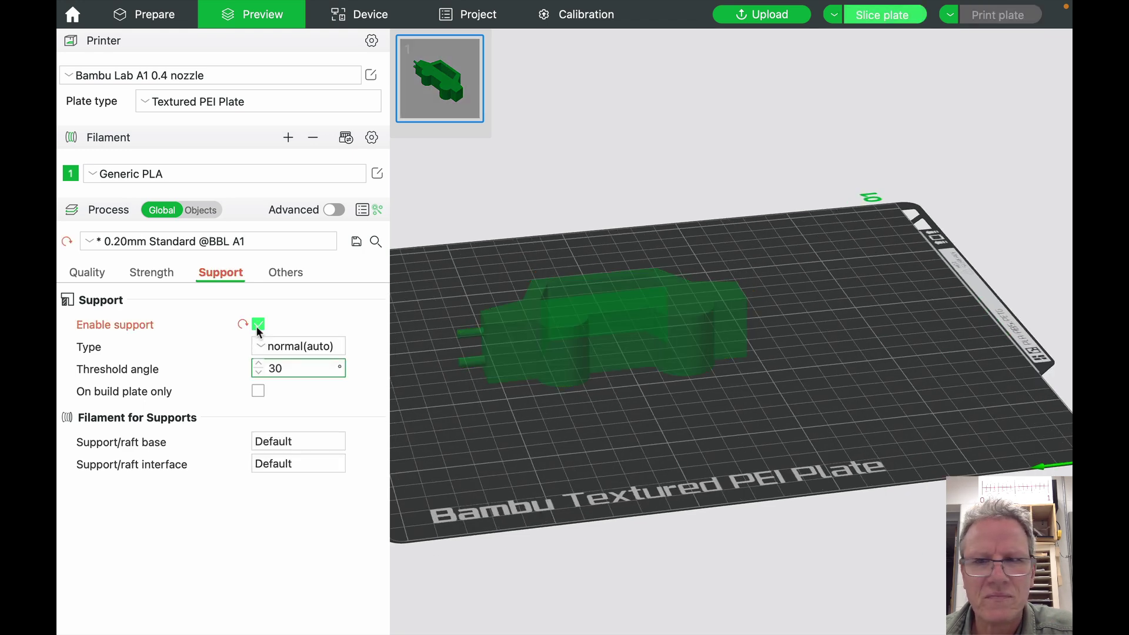
click(898, 17)
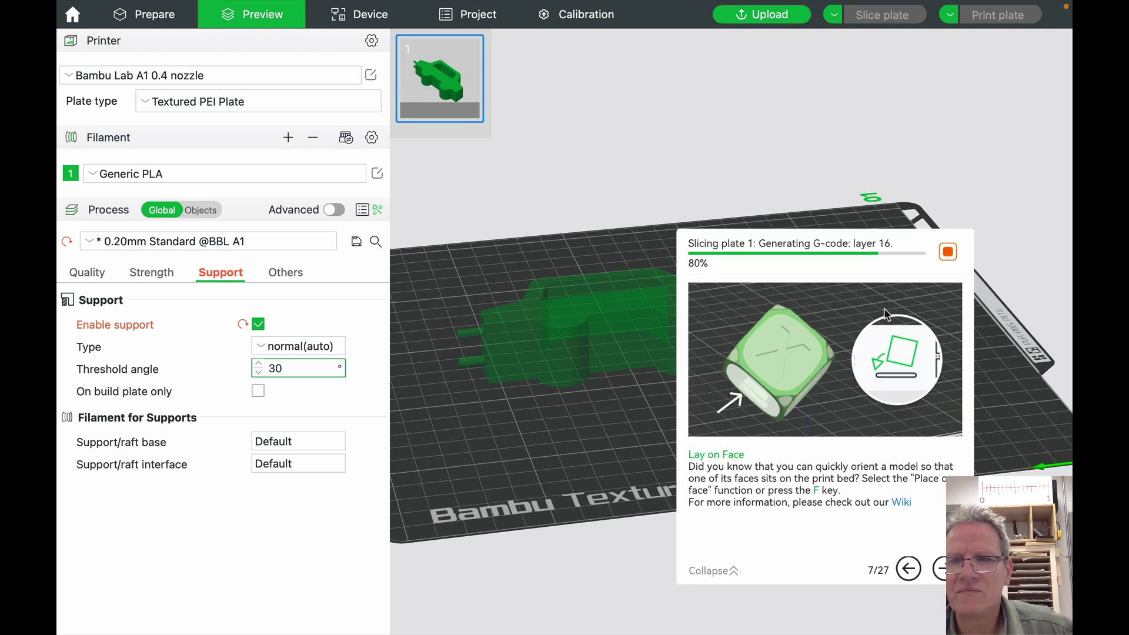